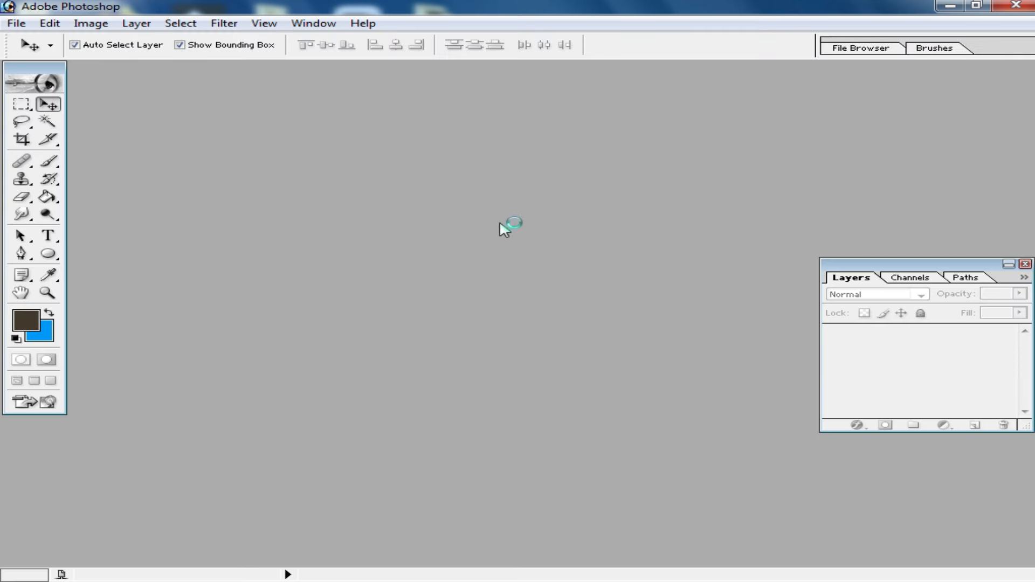
- Show the Actions palette, enlarge it to list more entries, and move the Layers palette higher
drag(915, 262, 921, 198)
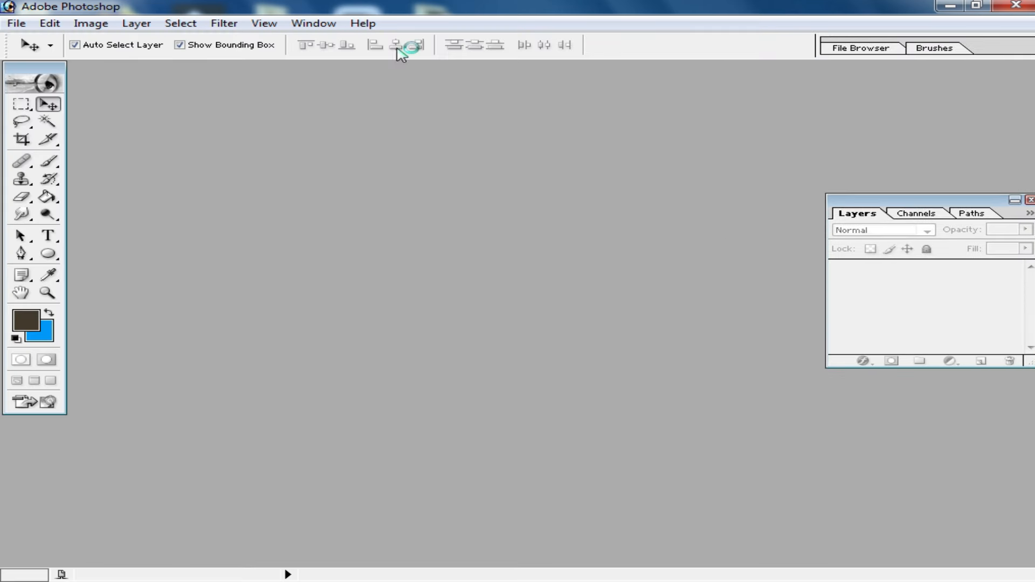
click(314, 24)
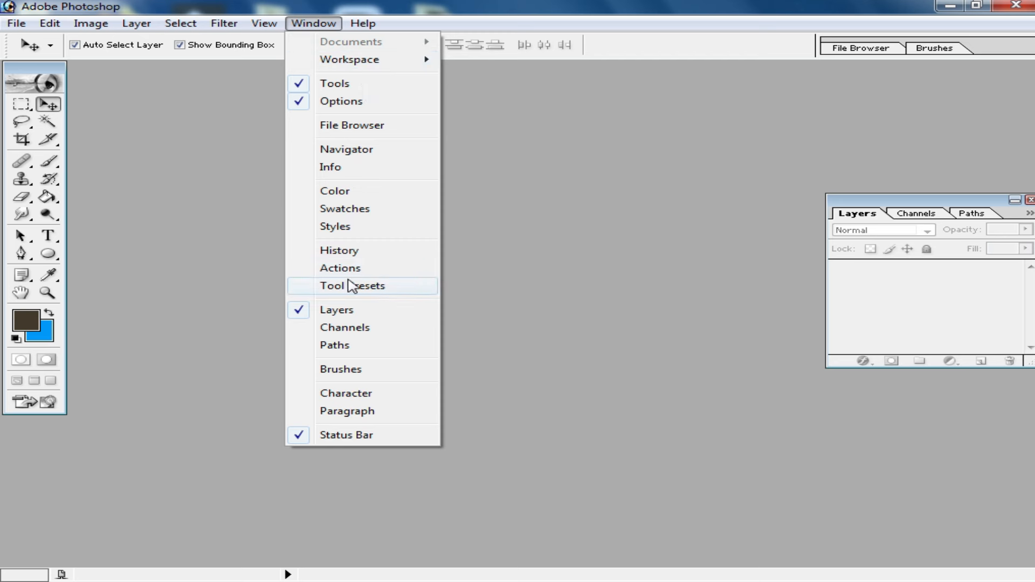
click(367, 271)
drag(908, 384, 781, 158)
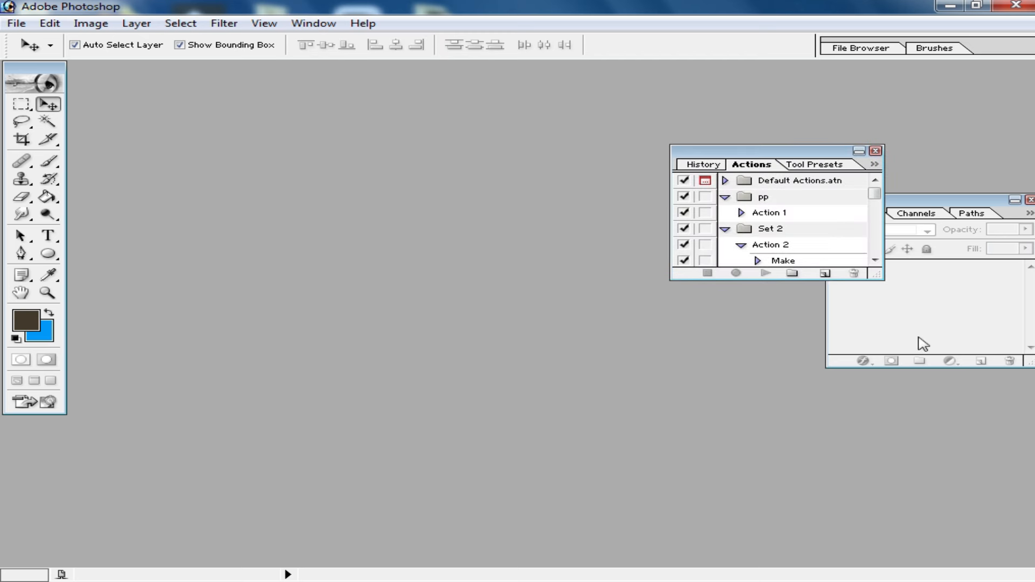
drag(878, 276, 982, 498)
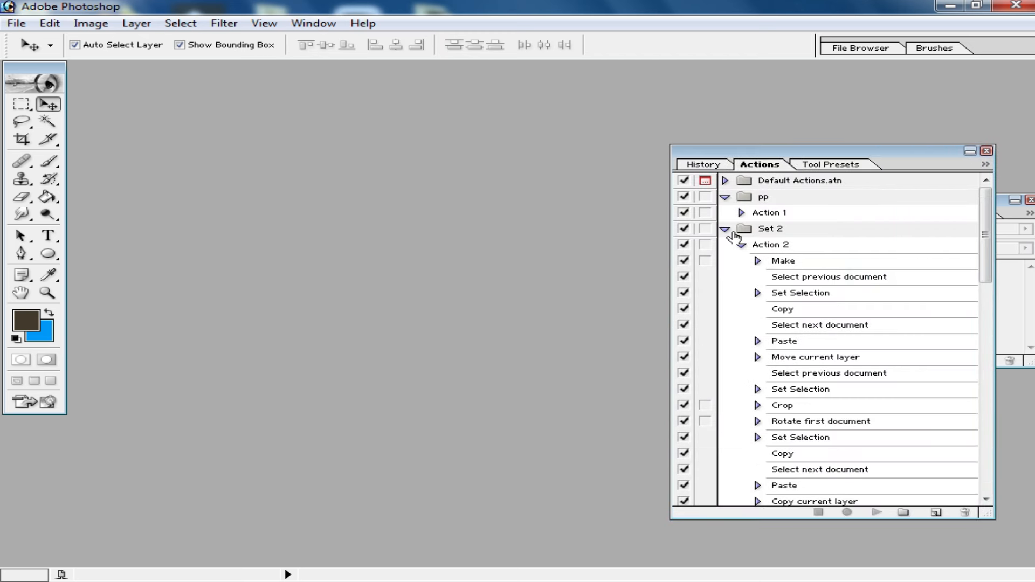
- Collapse the expanded action sets, including pp, Set 2, Set 5 and Set 7, so only set names are listed
click(724, 228)
click(725, 197)
click(725, 229)
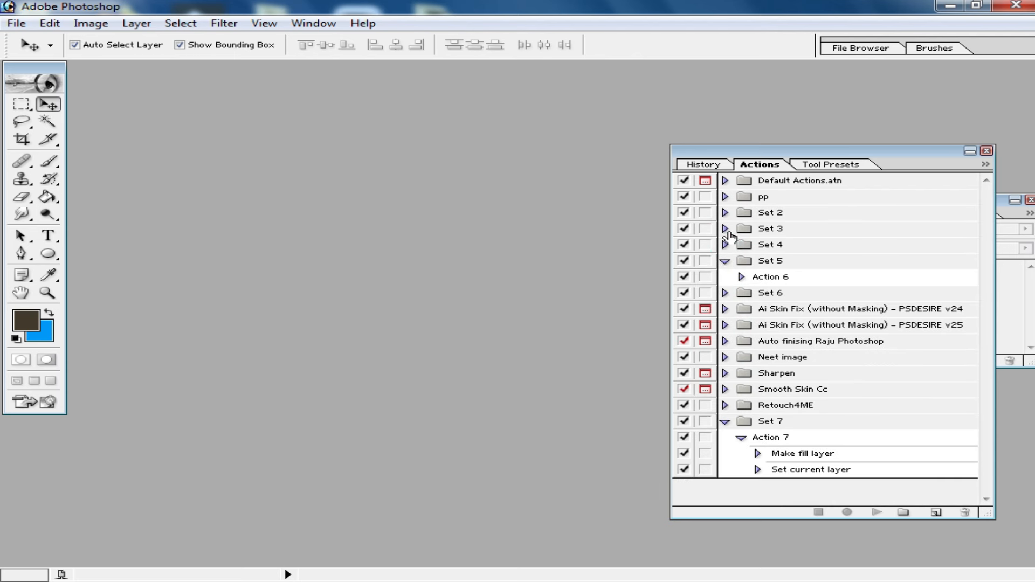
click(726, 262)
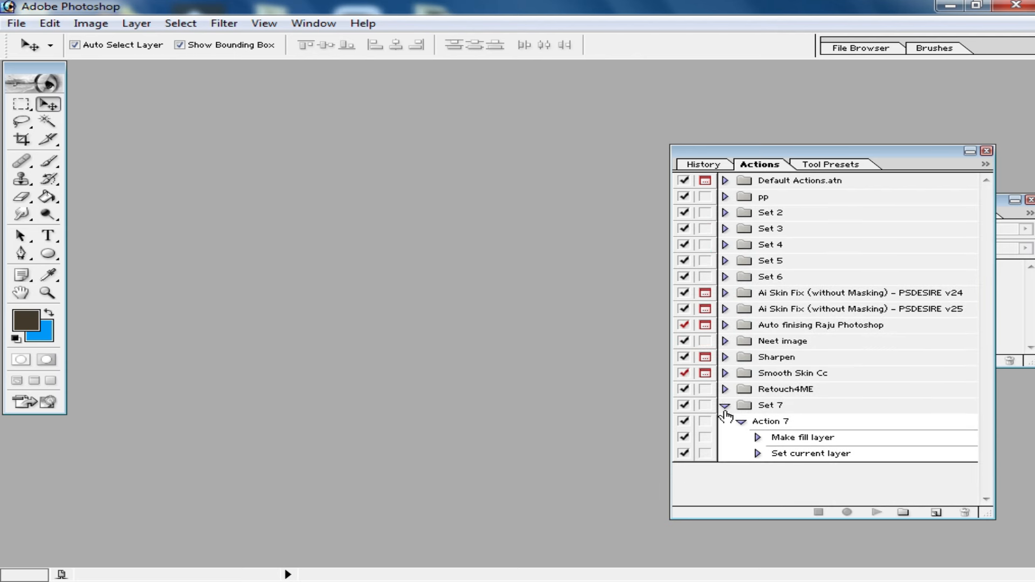
click(725, 407)
- Shrink the Actions palette slightly and reposition it so it partly overlaps the Layers palette
drag(831, 153, 876, 177)
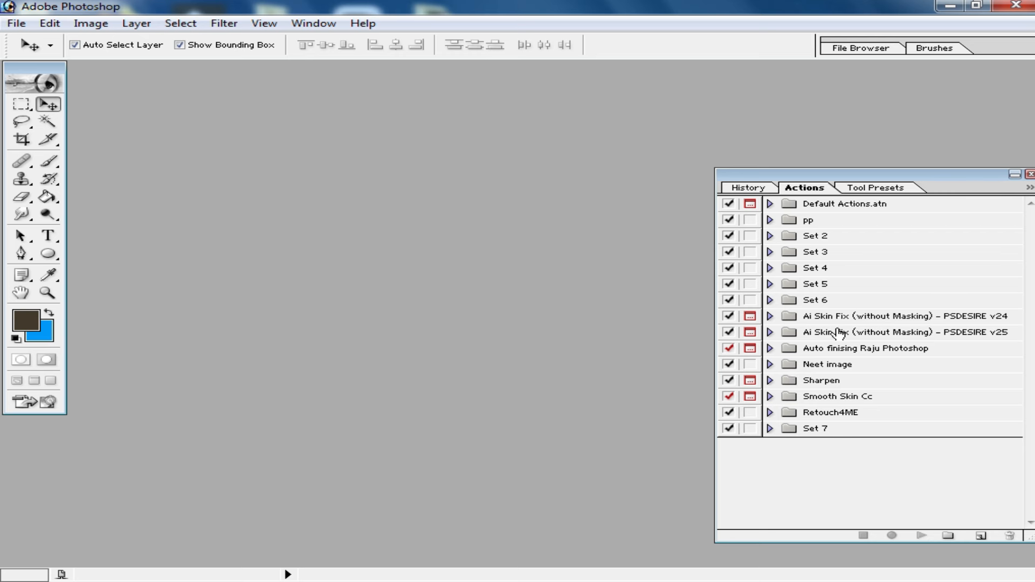
drag(929, 177, 864, 159)
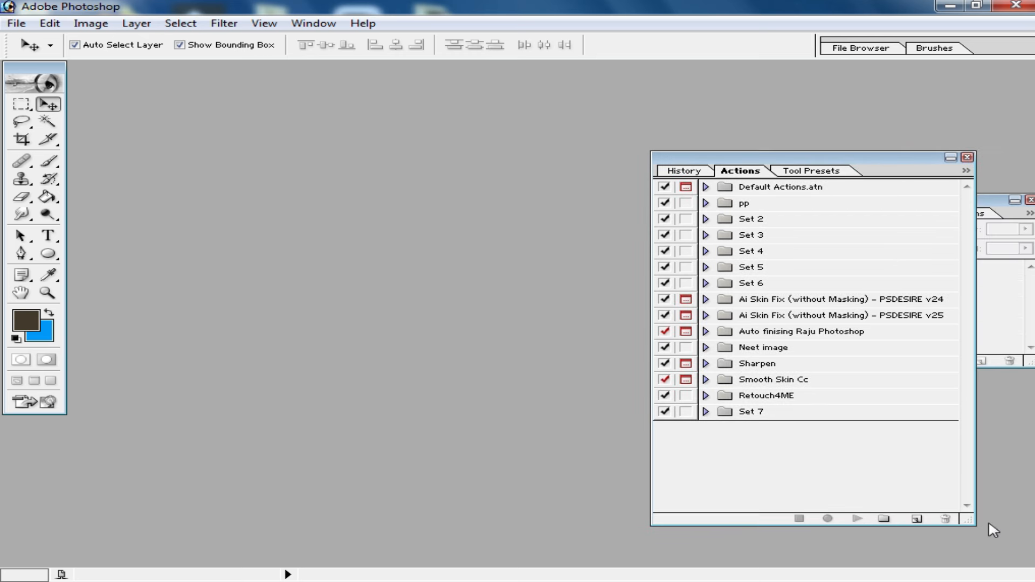
drag(964, 521, 948, 459)
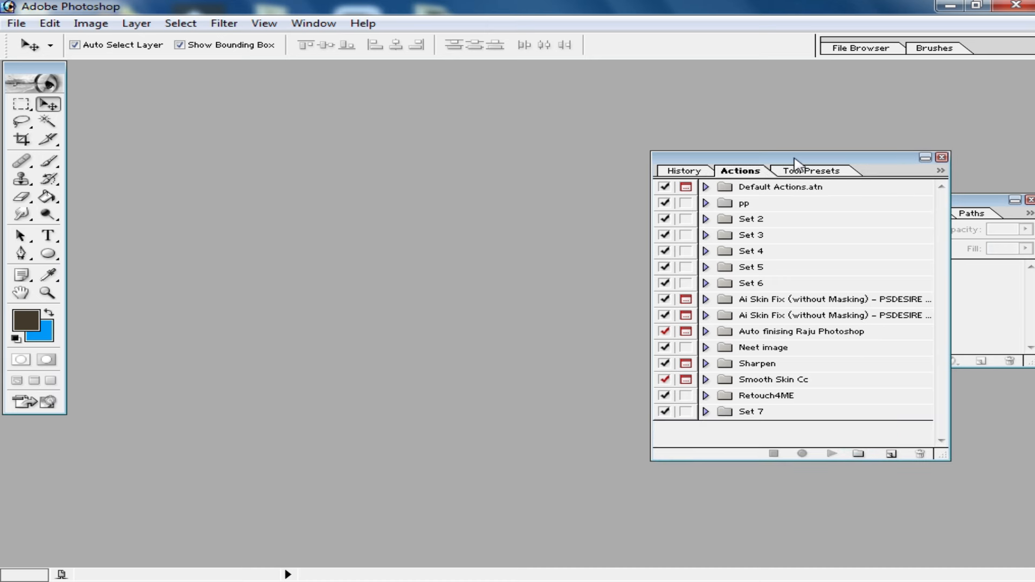
drag(795, 162, 824, 162)
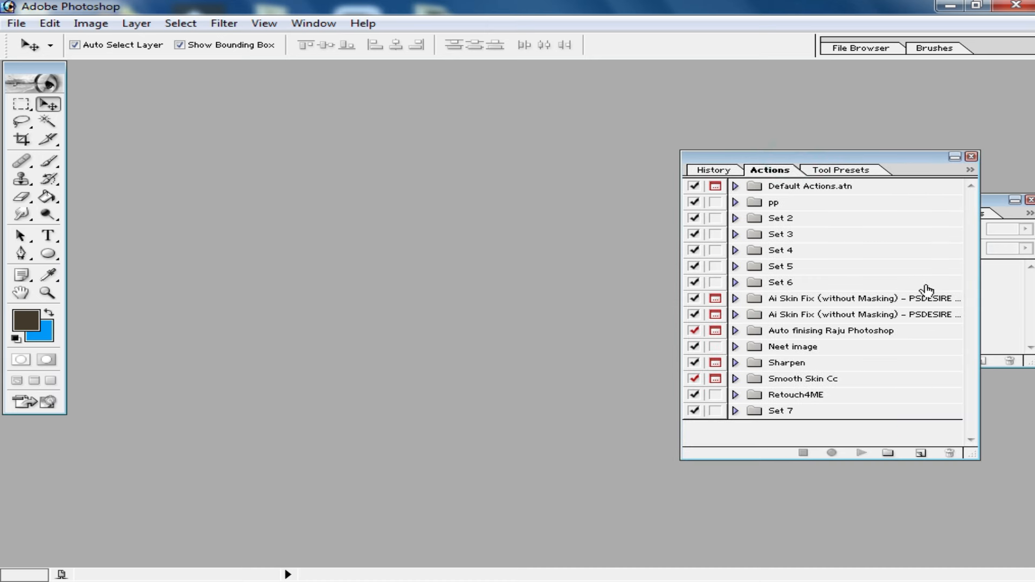
- Start loading actions and browse to the Action Photoshop folder inside softwear on the SOFTWEAR (F:) drive
click(971, 171)
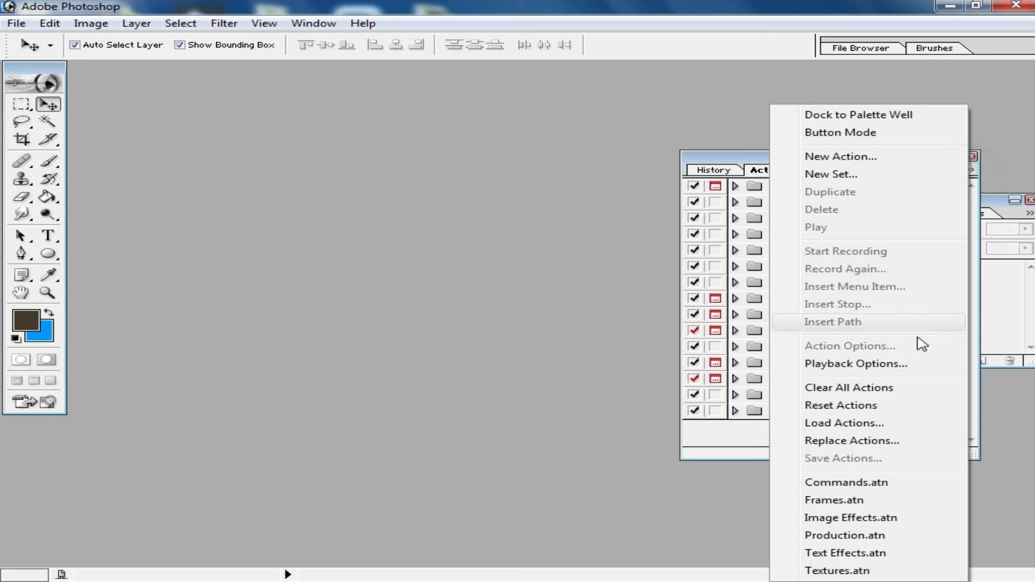
click(845, 429)
click(971, 171)
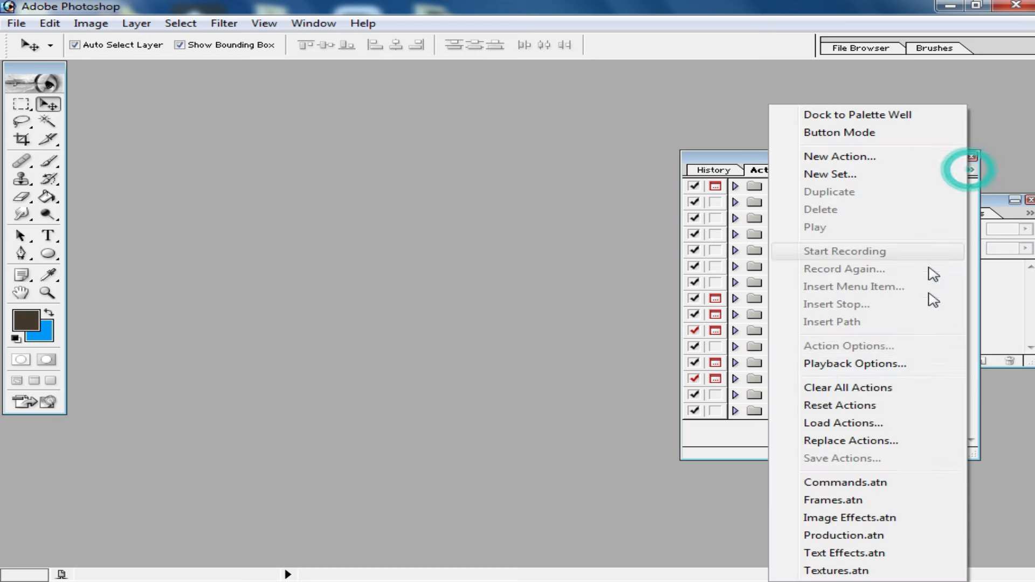
click(831, 424)
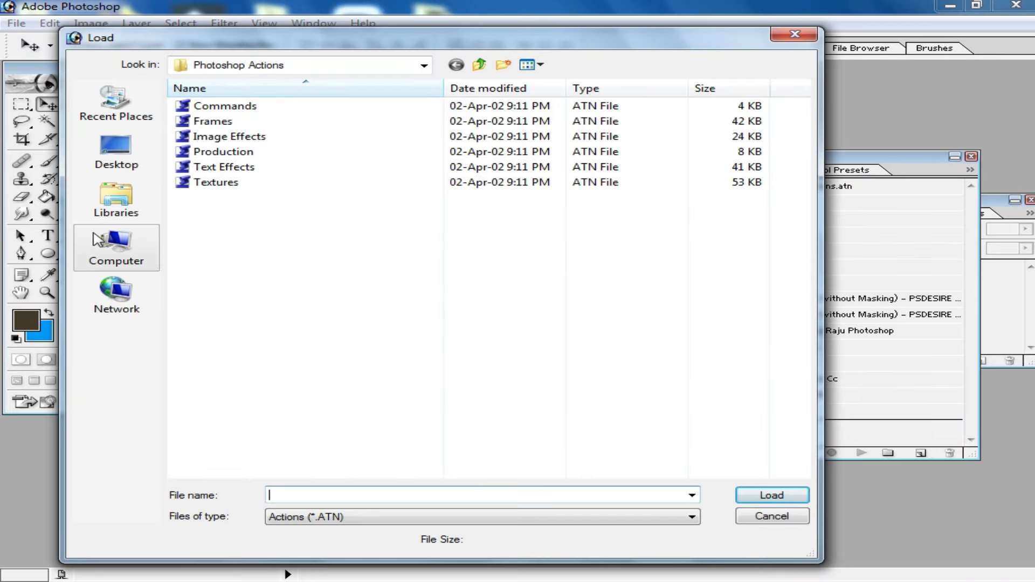
click(102, 261)
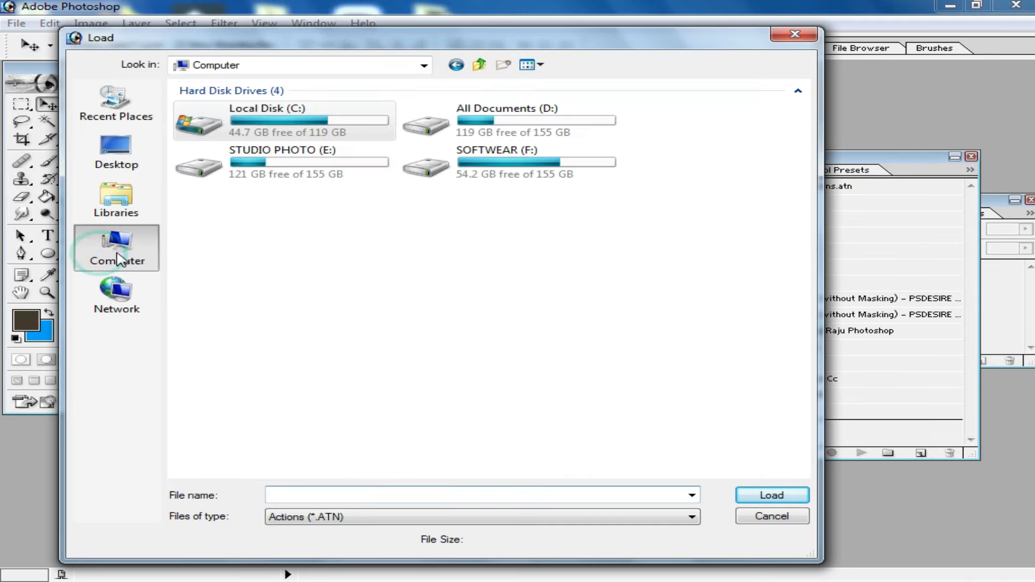
double_click(506, 167)
double_click(439, 399)
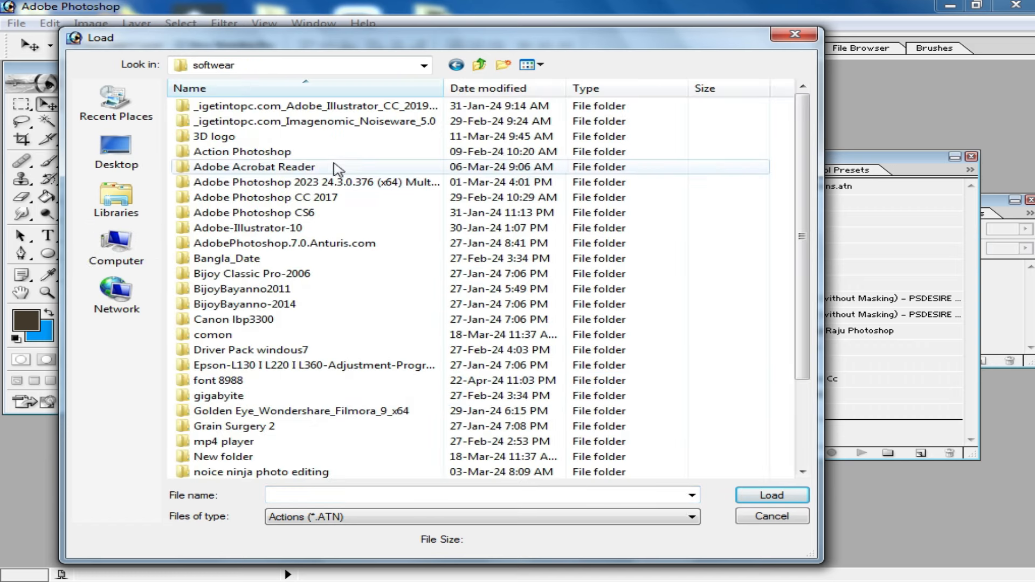
double_click(244, 153)
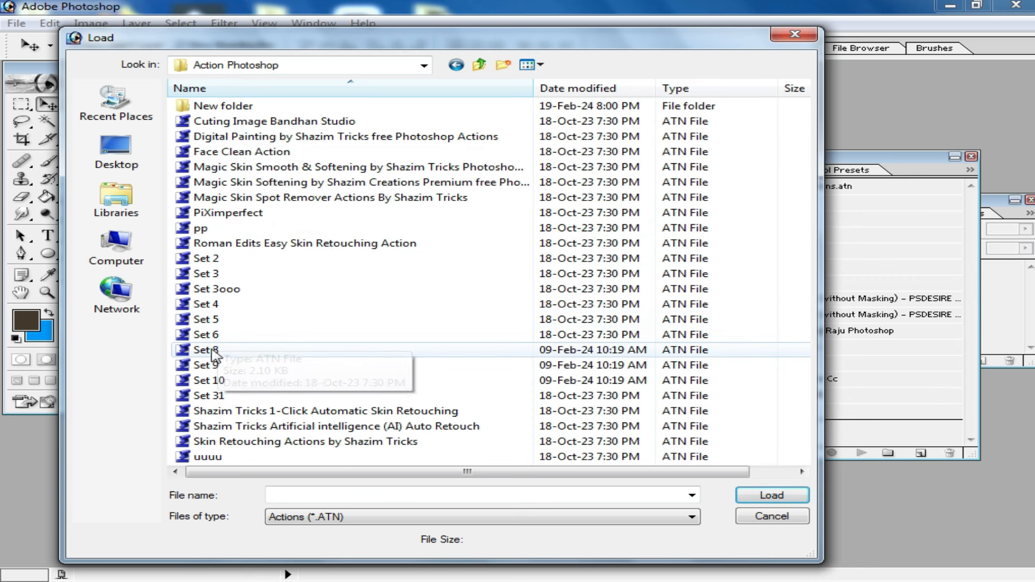
- Load the Face Clean Action file into the Actions palette
click(206, 306)
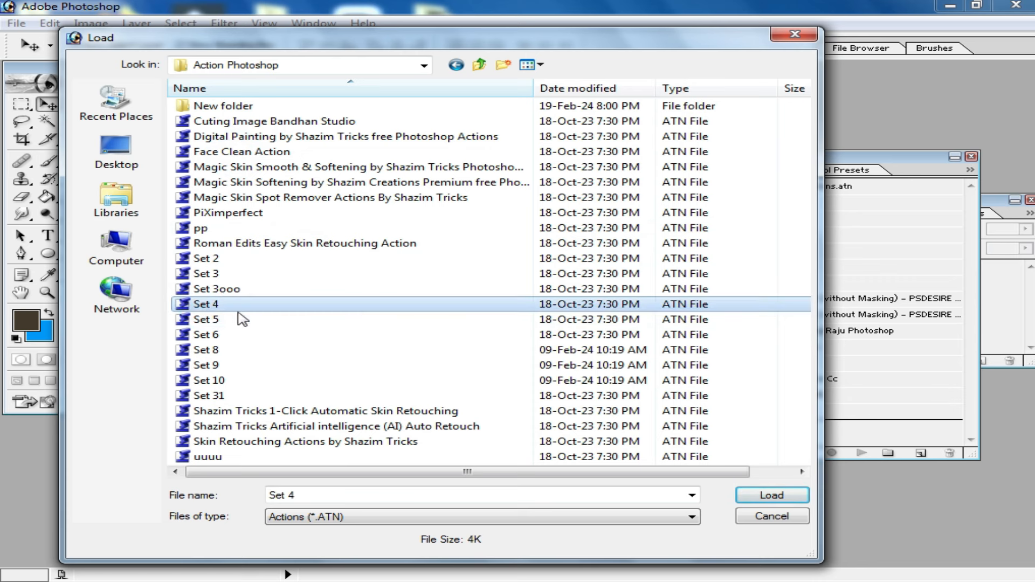
click(204, 260)
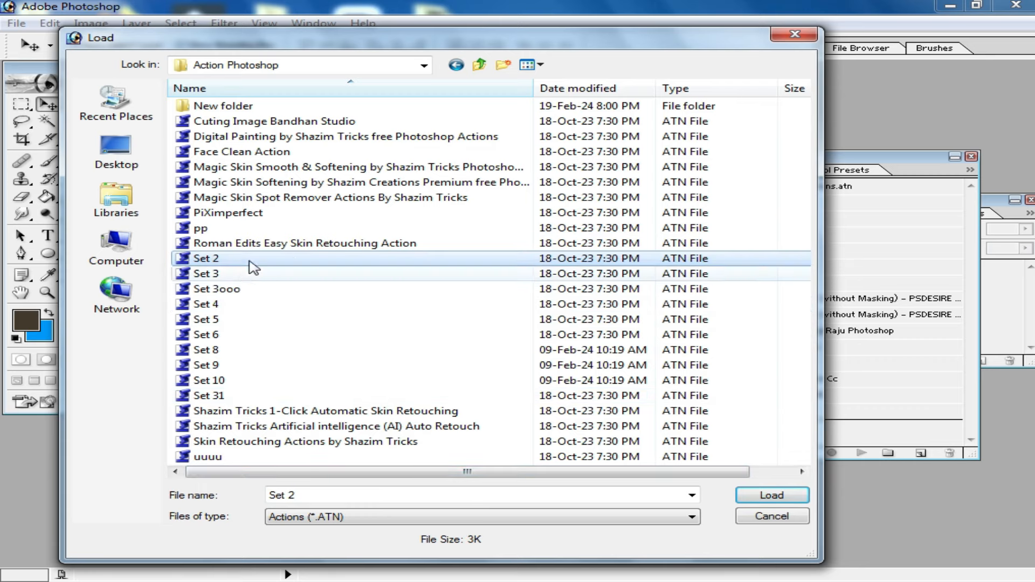
click(229, 153)
click(791, 493)
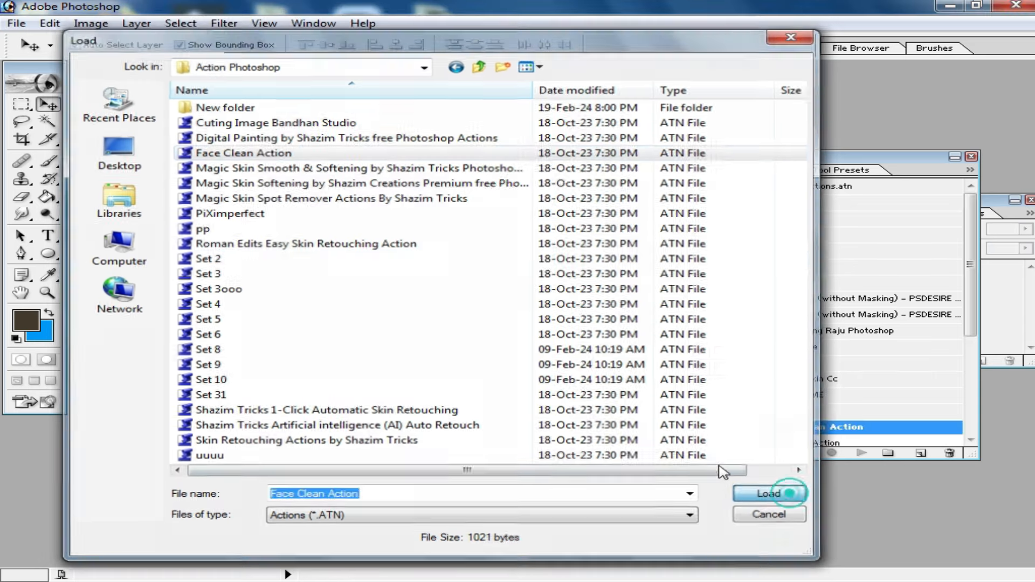
- Examine the recorded commands inside the loaded Face Clean Action set, leaving the set collapsed
click(803, 379)
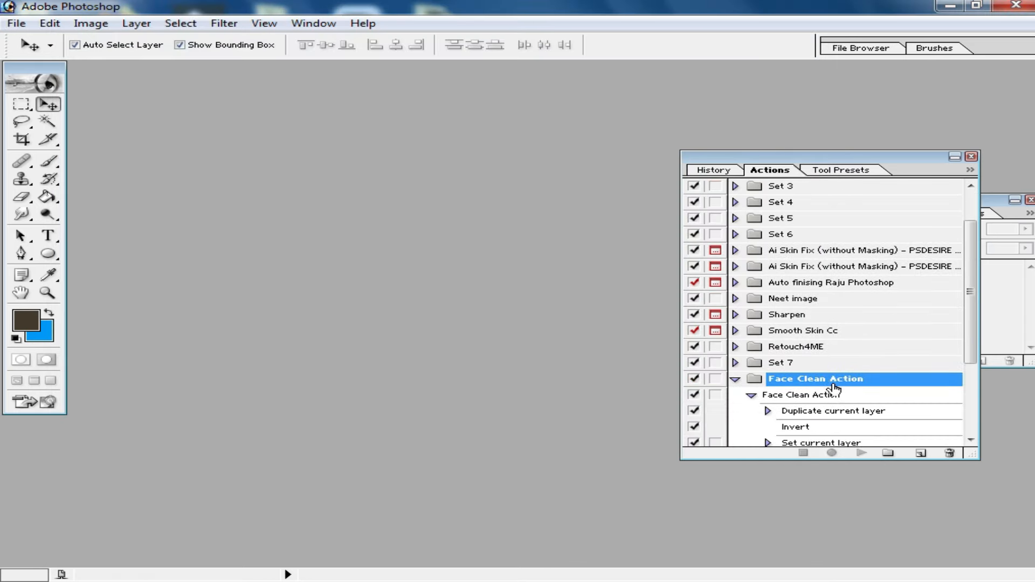
scroll(849, 388, down, 5)
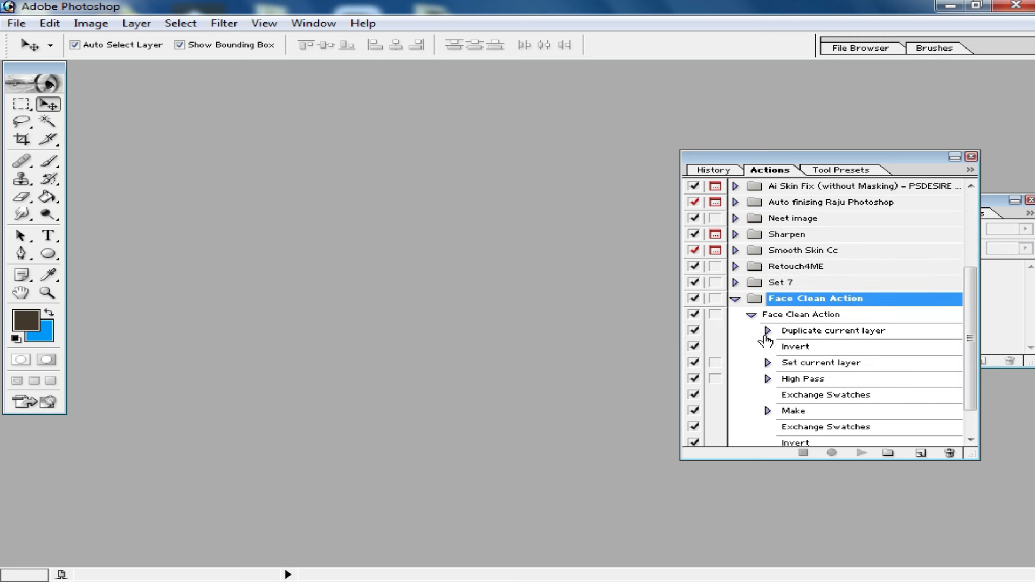
click(736, 299)
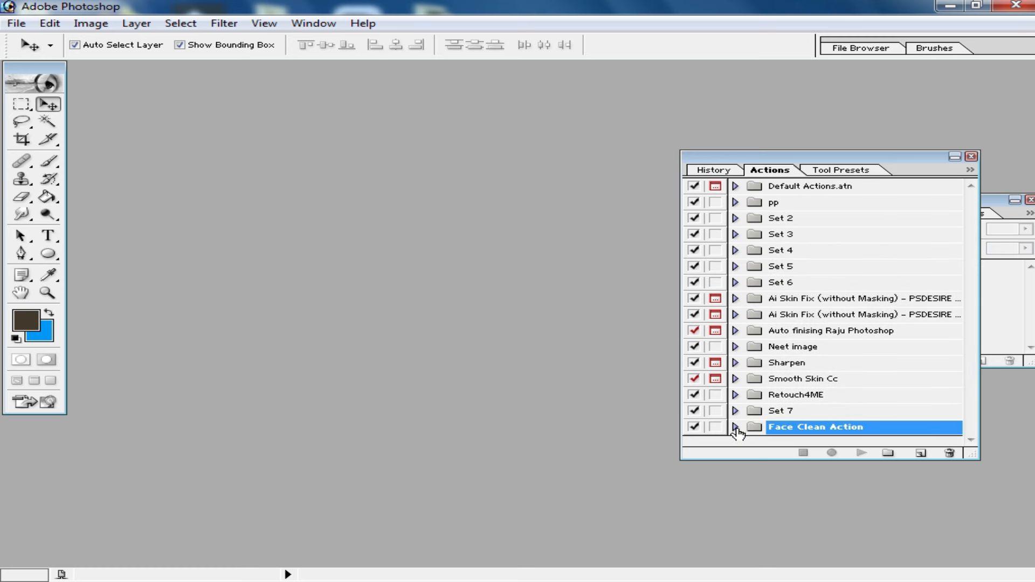
click(736, 427)
scroll(815, 377, down, 7)
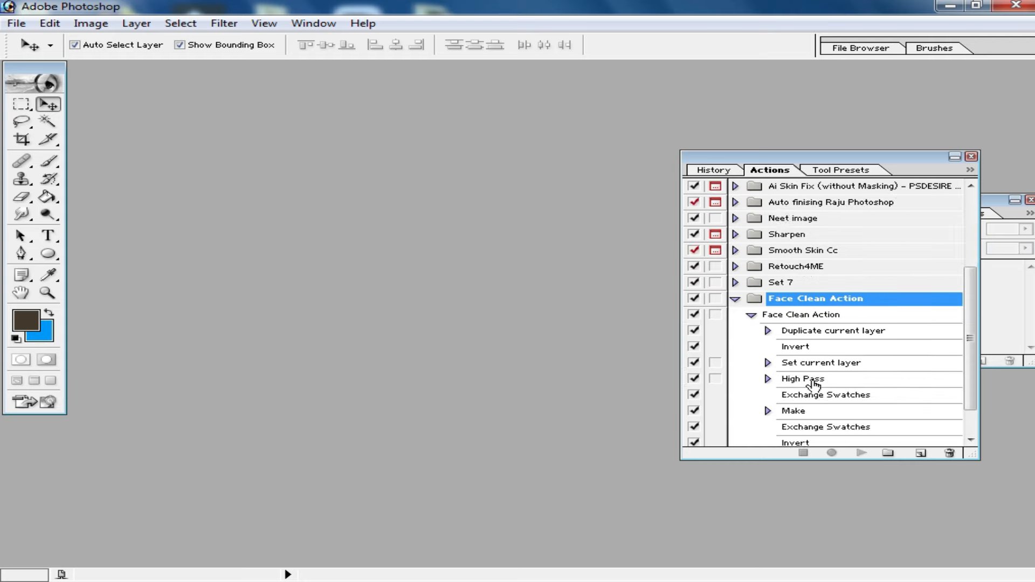
scroll(712, 364, down, 2)
double_click(411, 323)
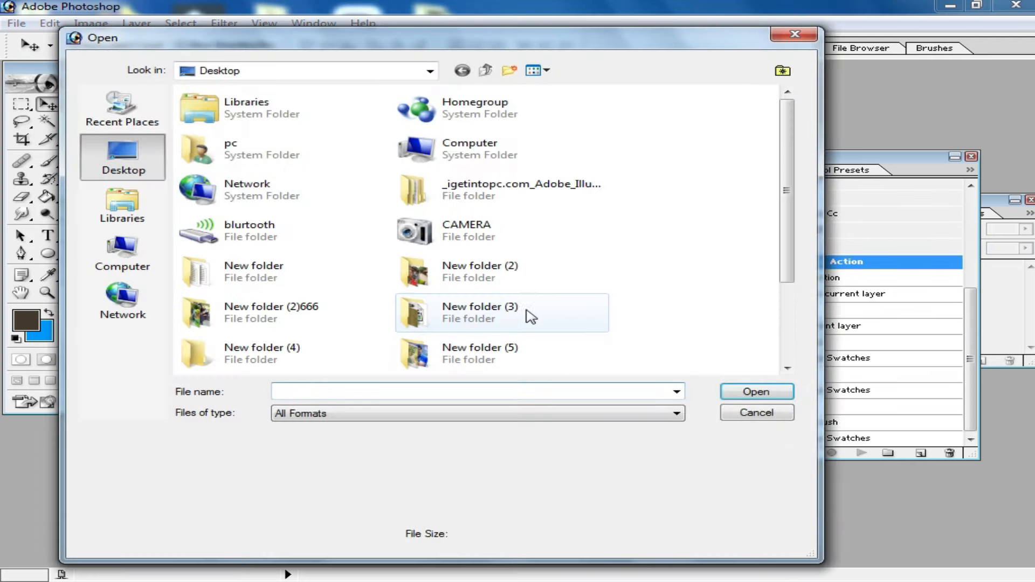
click(742, 415)
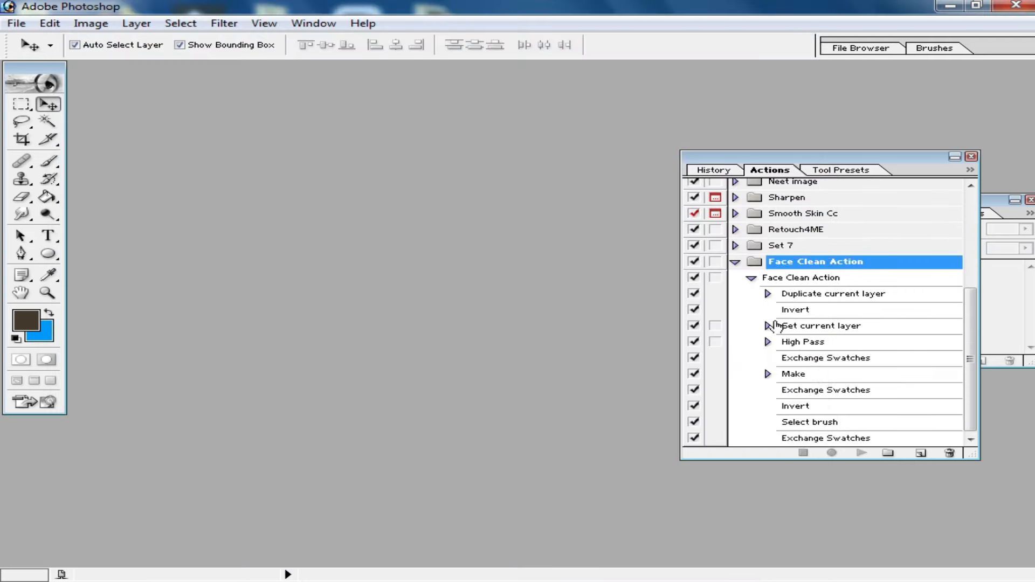
click(736, 263)
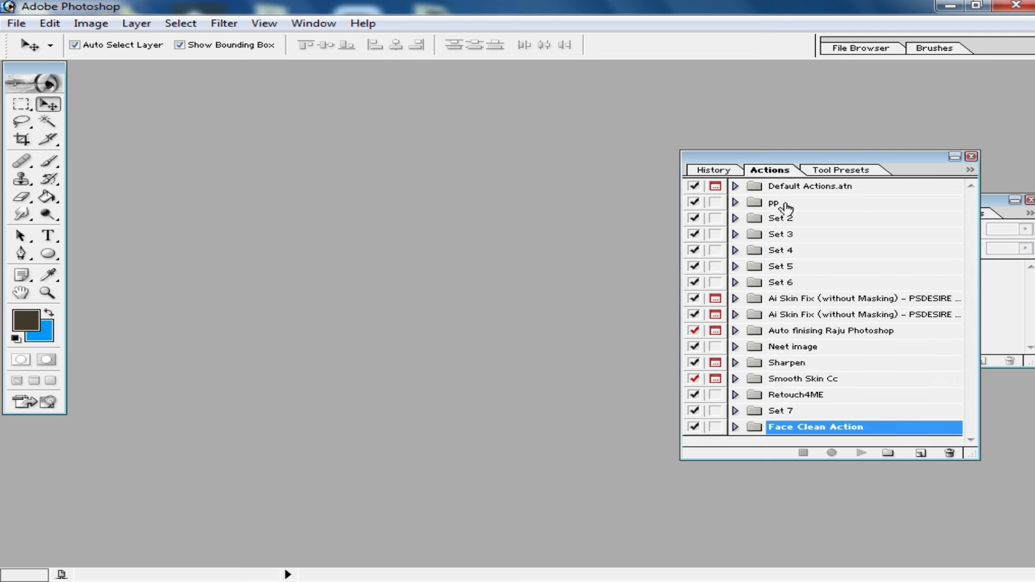
- Open the yyyyyyyyy image from the CAMERA folder on the Desktop and shift its window clear of the Actions palette
double_click(455, 248)
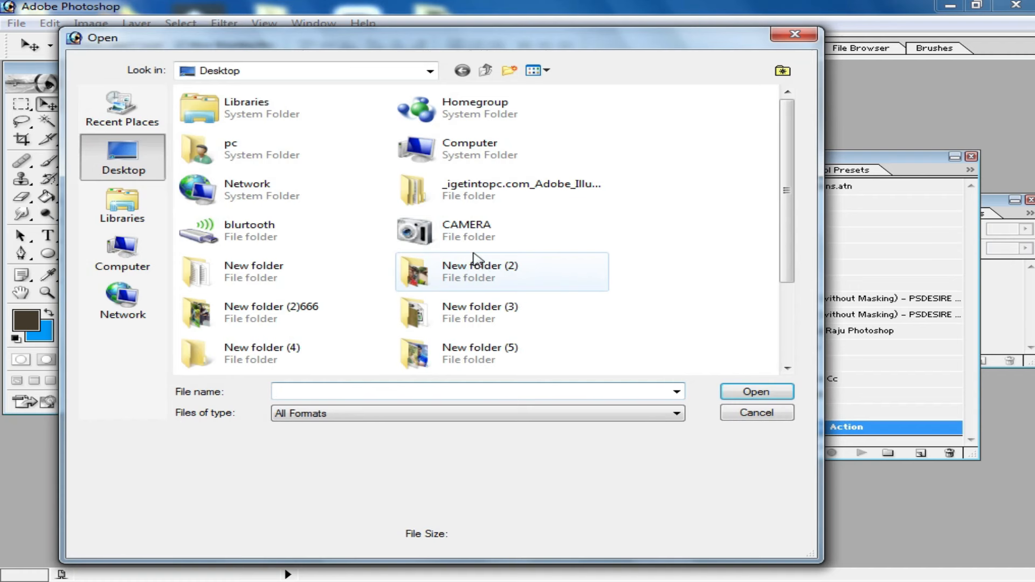
double_click(470, 237)
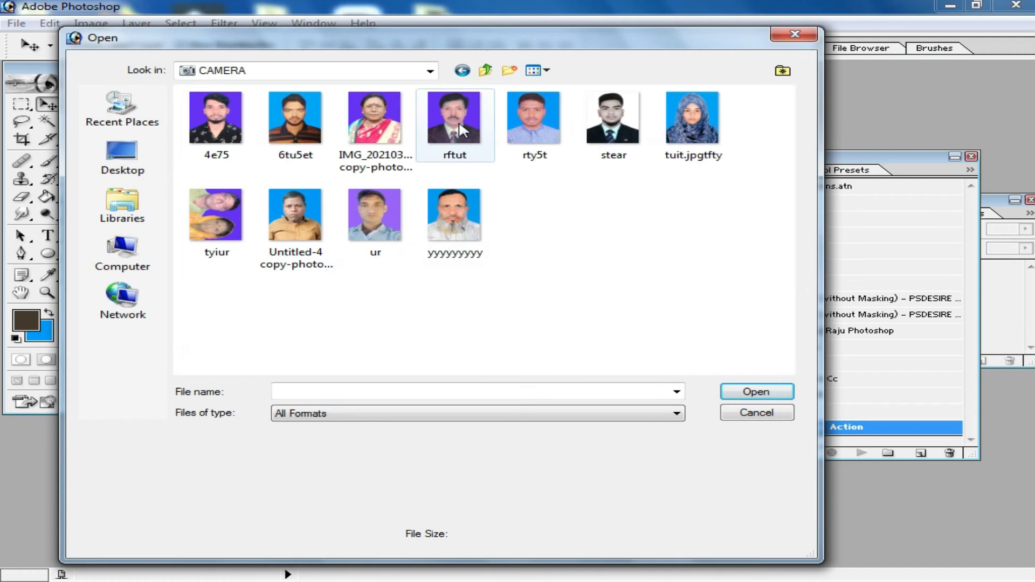
double_click(453, 224)
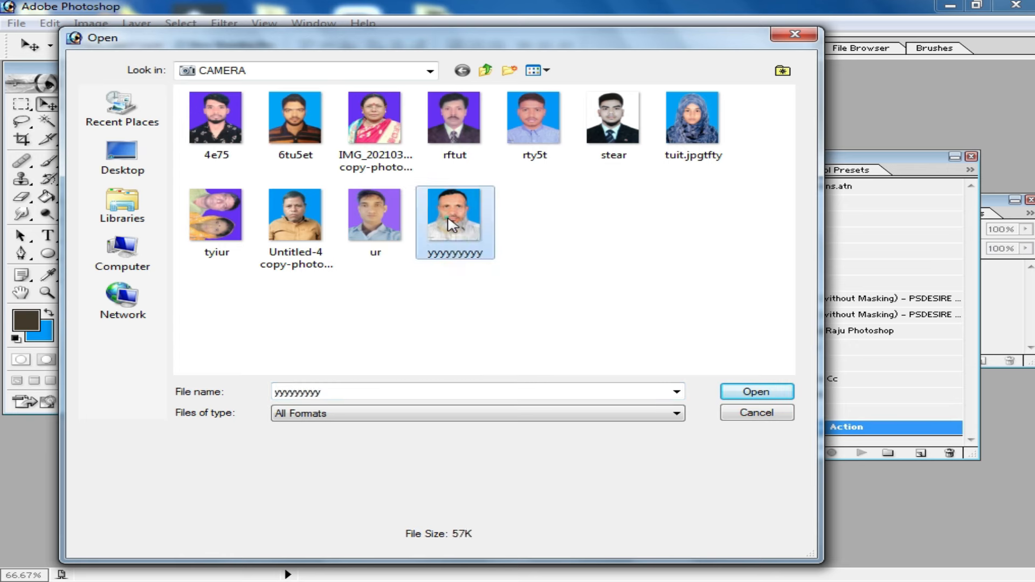
scroll(445, 144, down, 2)
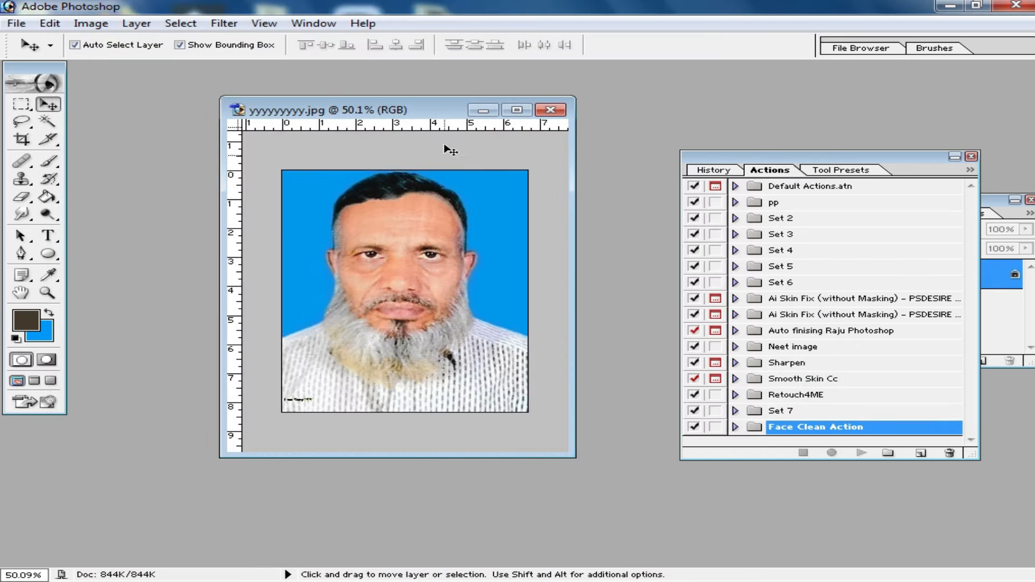
drag(425, 110, 394, 123)
scroll(798, 219, down, 2)
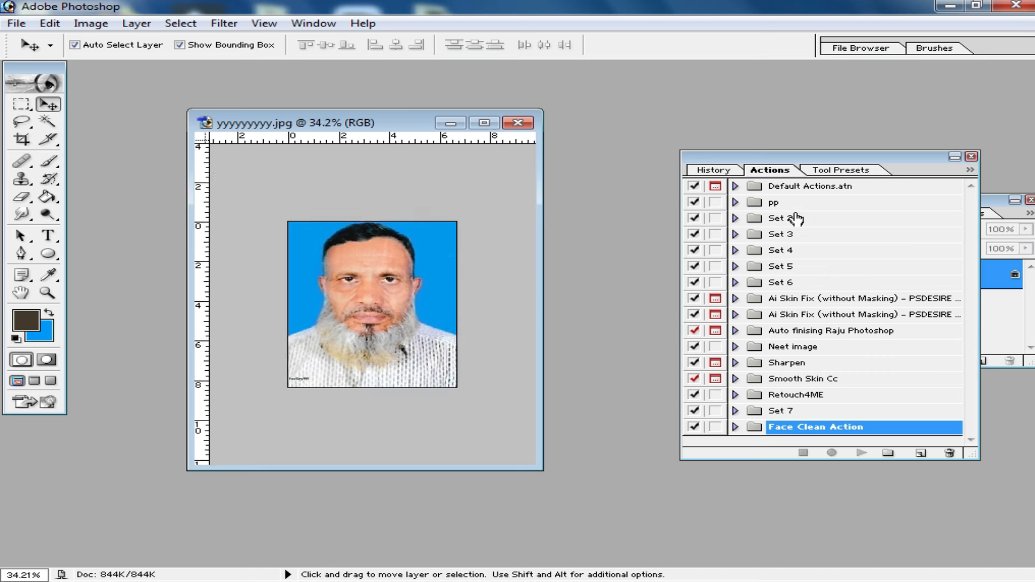
- Crop the portrait to 1.6 in wide by 2 in high at 300 pixels/inch using a saved Crop tool preset
scroll(775, 205, up, 1)
click(22, 139)
click(34, 45)
click(74, 81)
scroll(458, 352, up, 2)
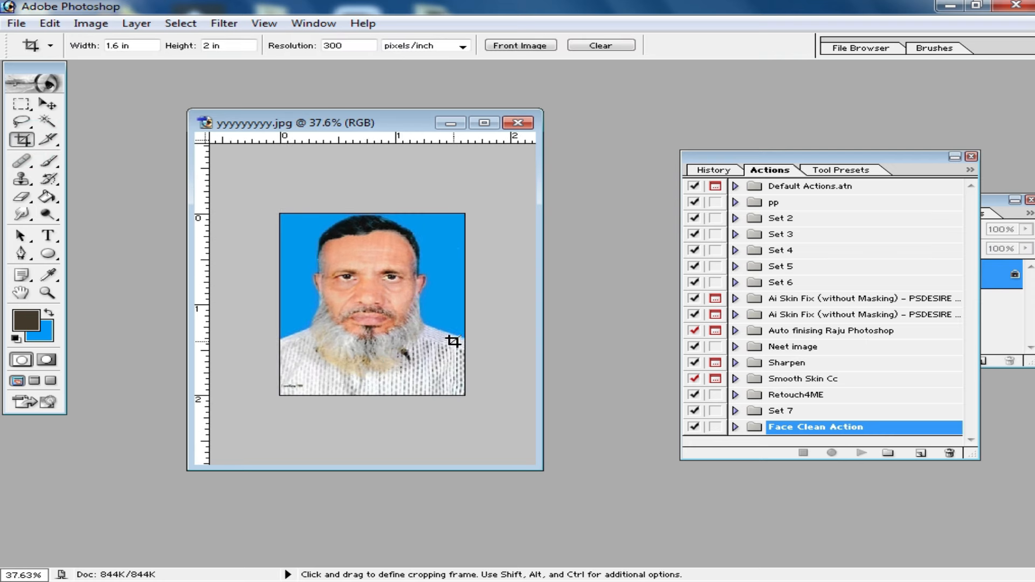
- Play Action 1 from the pp set to lay out four copies of the portrait on a new sheet, and collapse the set
drag(385, 129, 394, 123)
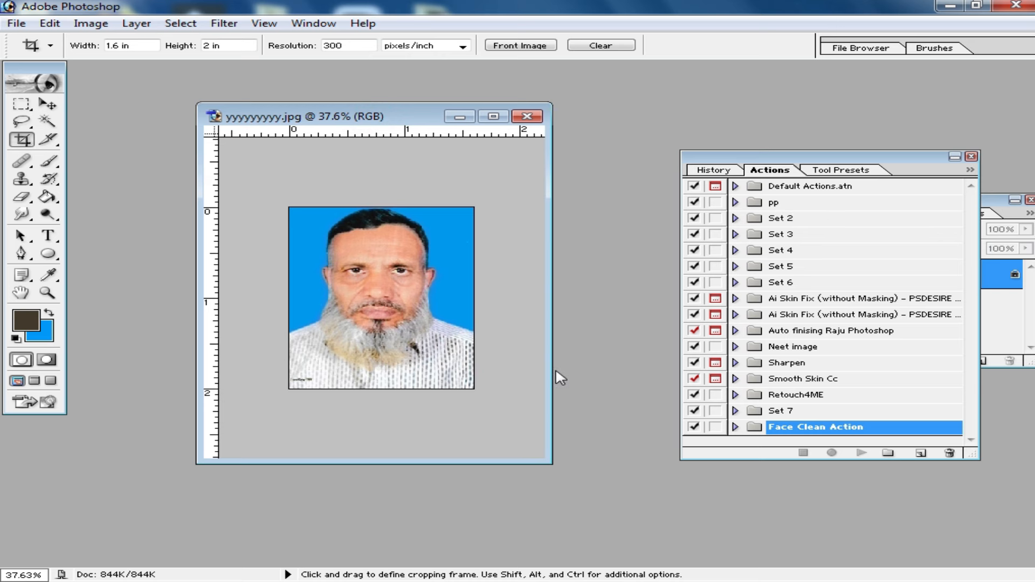
key(F2)
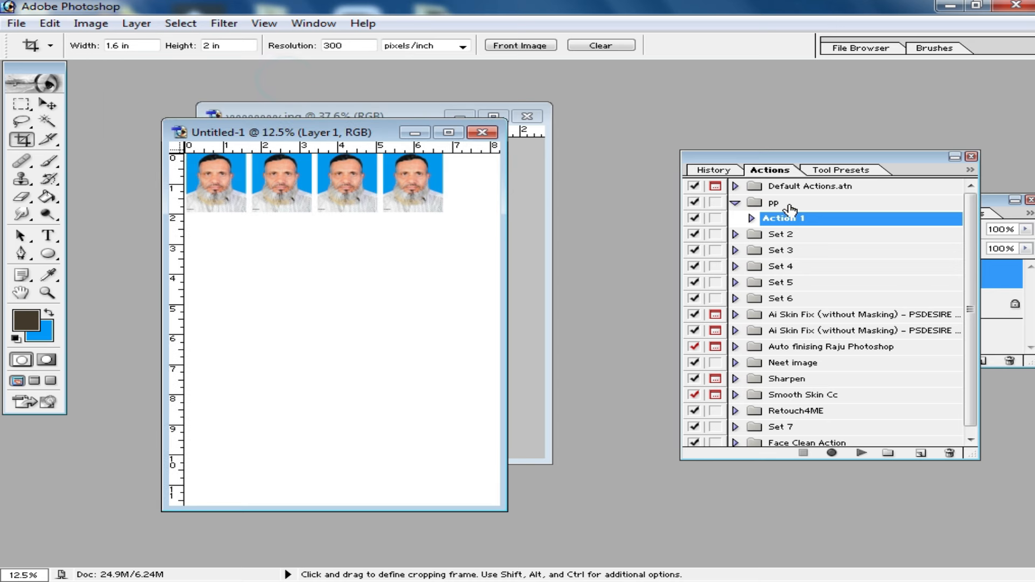
click(735, 203)
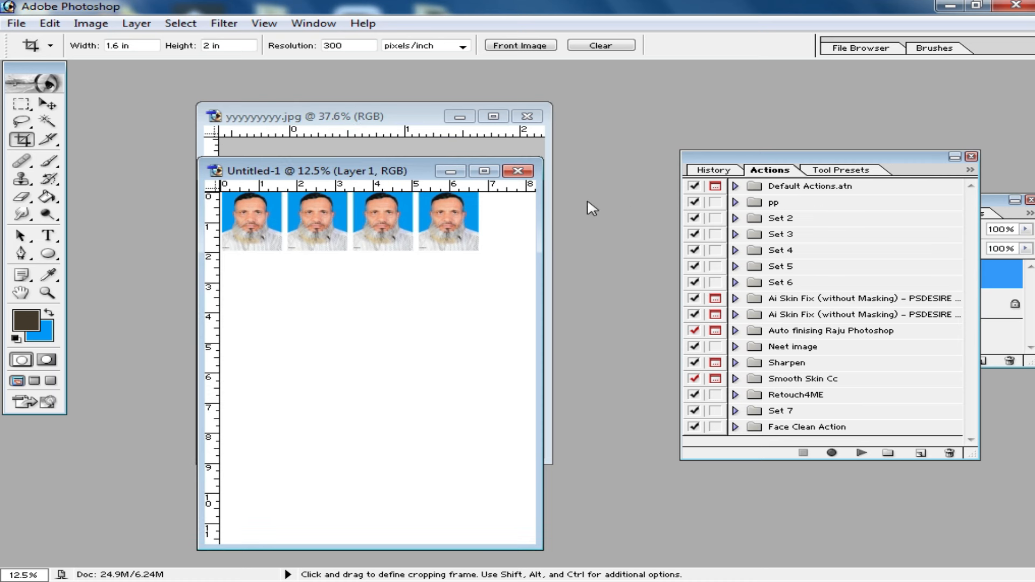
- Close the four-copy sheet without saving and play Action 2 from Set 2 to lay out four large and two small rotated portraits
click(518, 171)
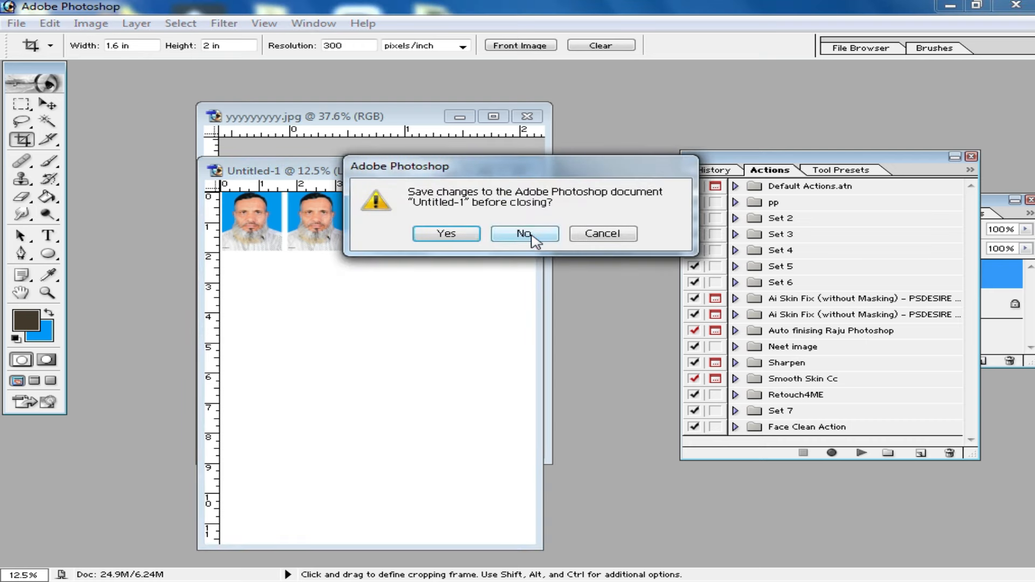
click(524, 236)
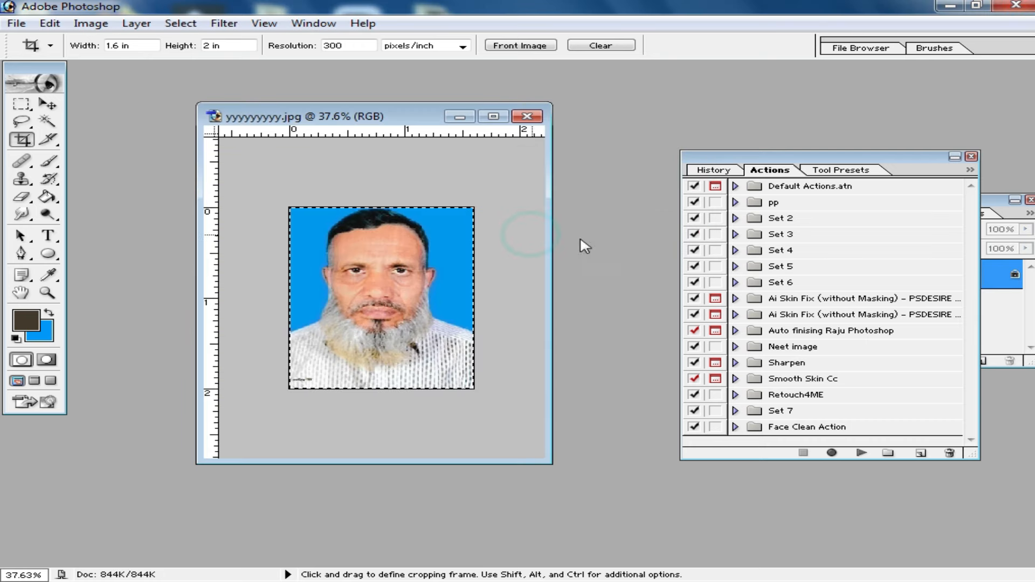
click(798, 220)
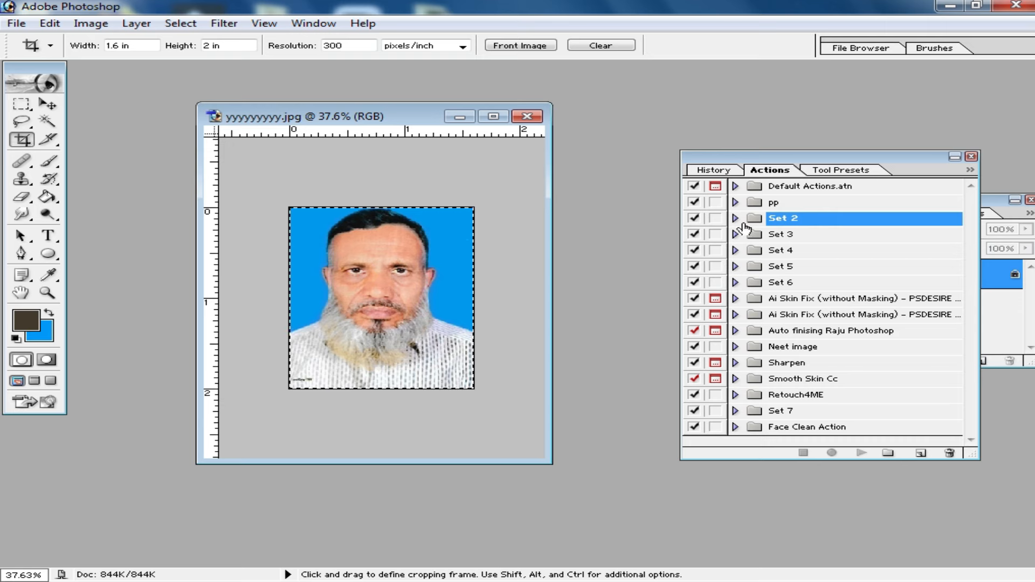
drag(400, 116, 418, 116)
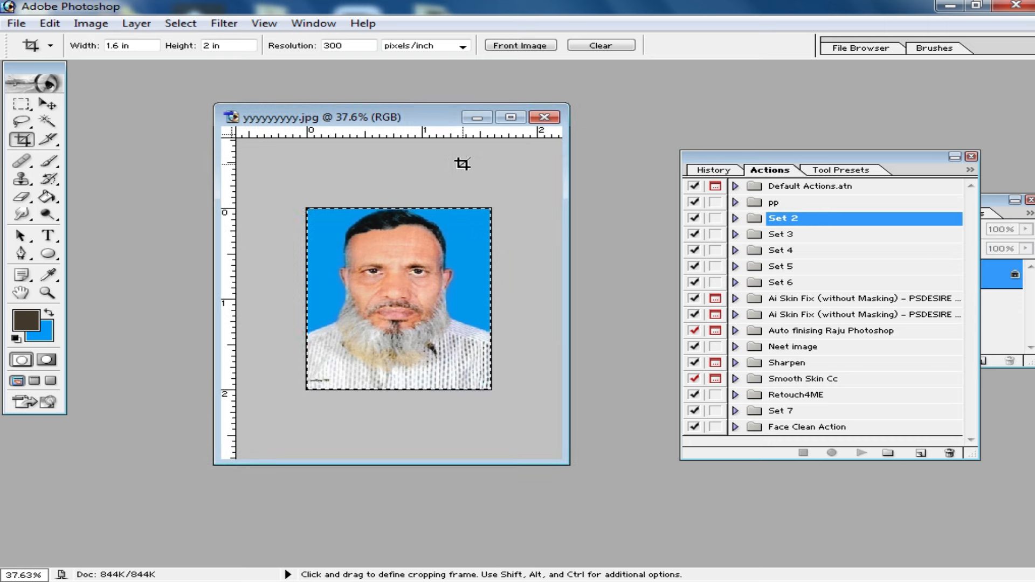
key(F2)
drag(287, 92, 334, 108)
ctrl+click(402, 140)
ctrl+click(404, 150)
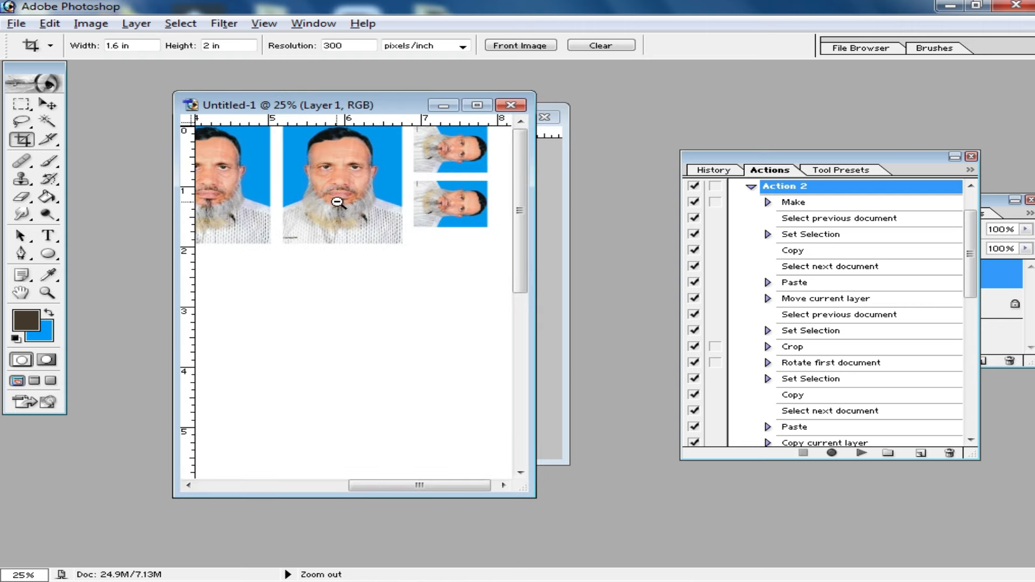
ctrl+alt+click(338, 203)
ctrl+alt+click(371, 192)
ctrl+alt+click(413, 190)
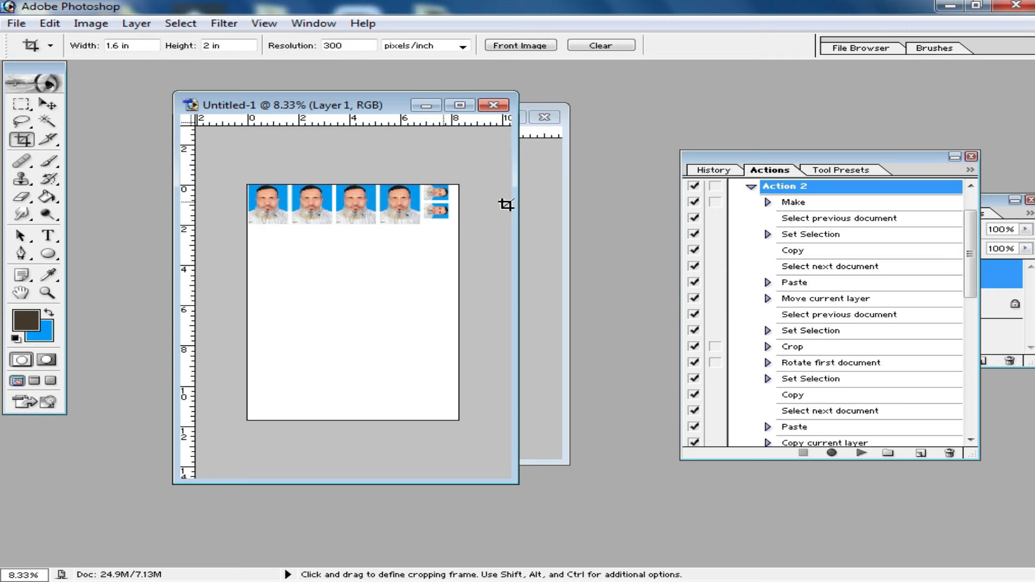
- Discard the mixed-size sheet and play Action 3 from Set 3 to lay out eight portrait copies on a new sheet, leaving the set collapsed
click(494, 105)
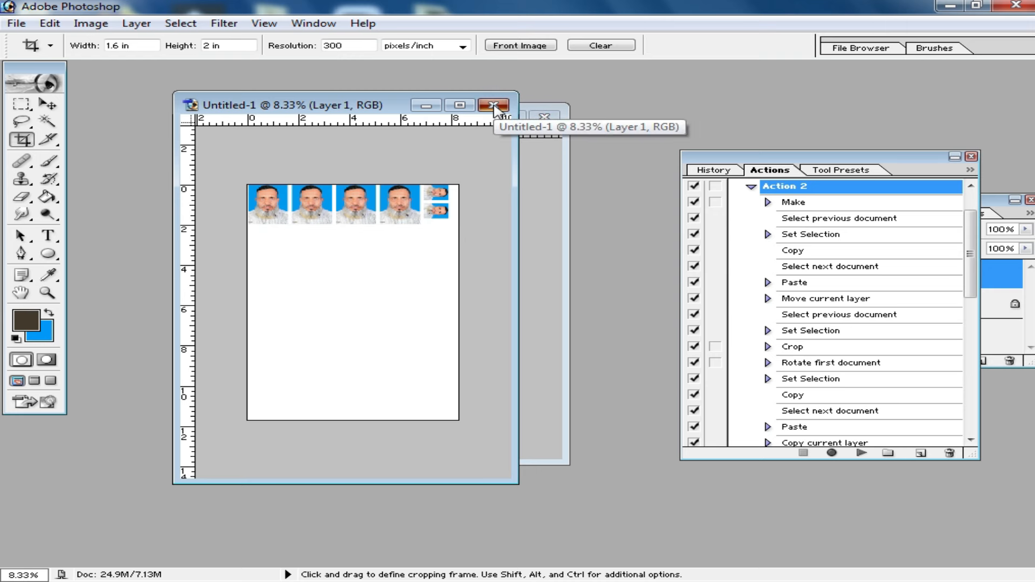
click(520, 238)
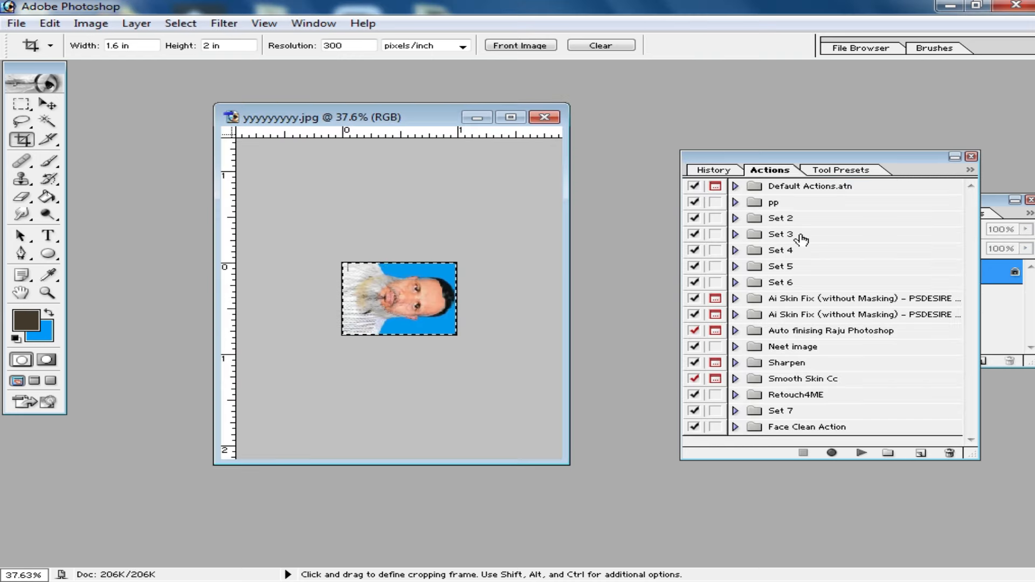
click(798, 235)
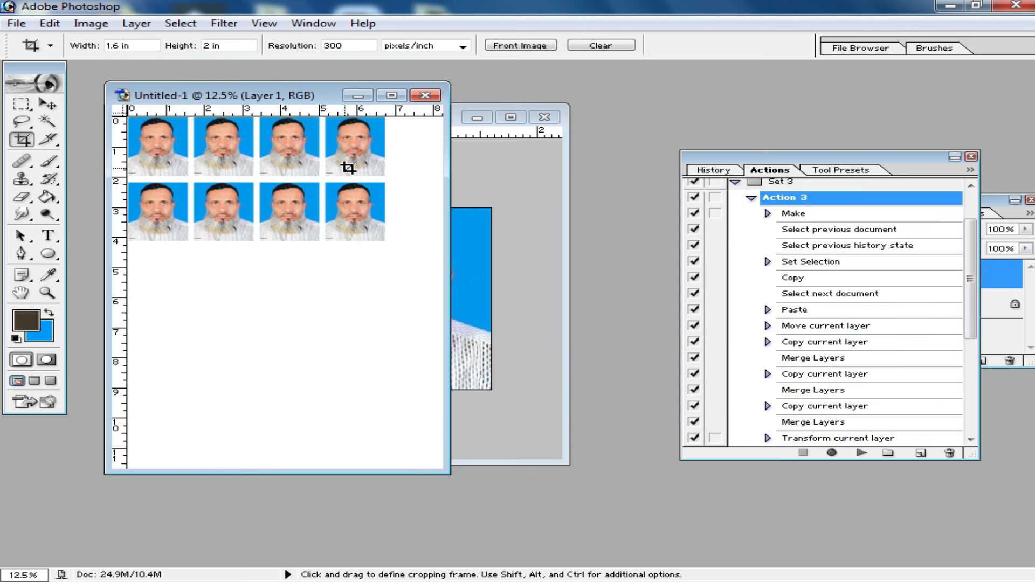
drag(282, 99, 316, 100)
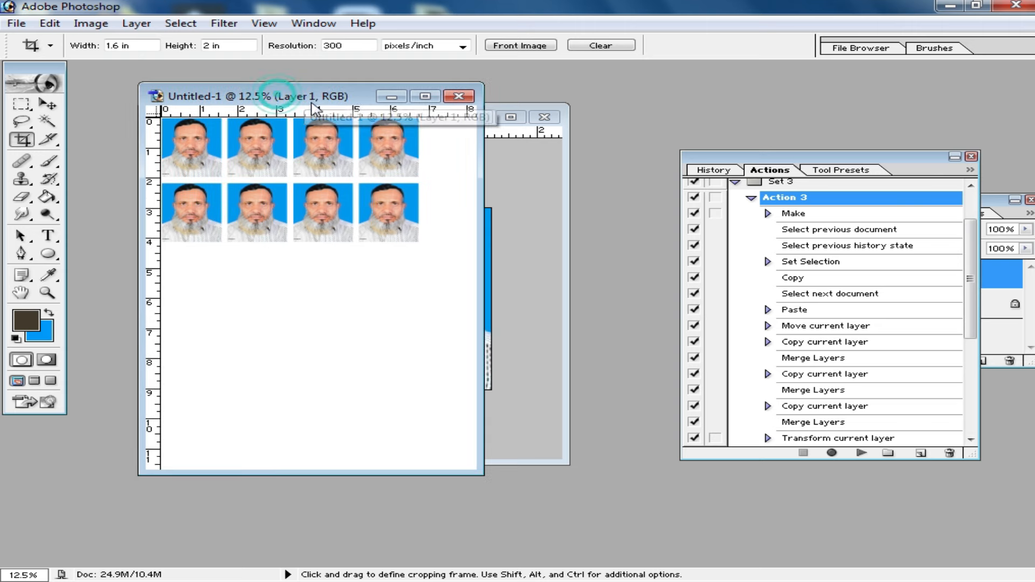
click(736, 183)
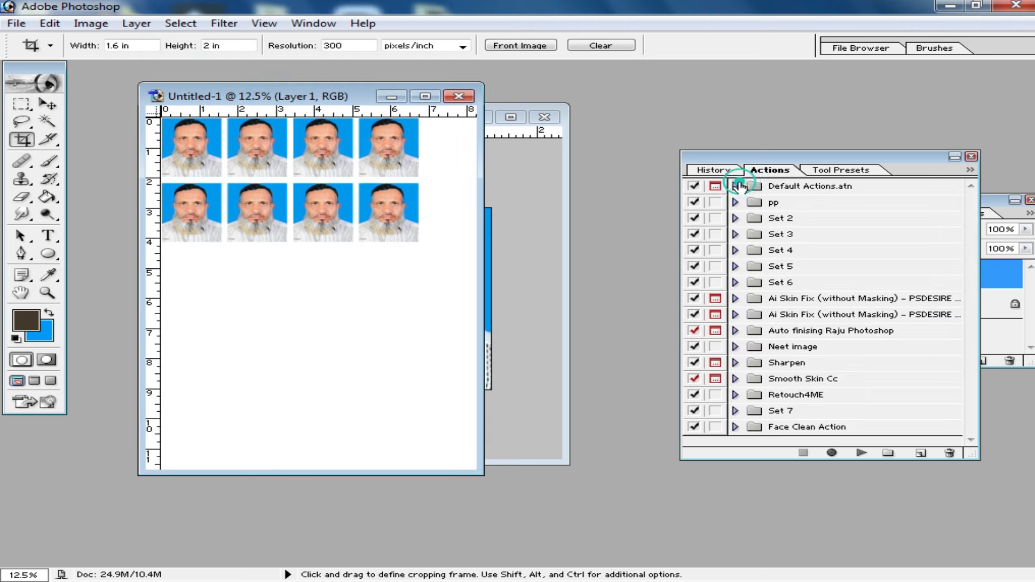
- Discard the eight-copy sheet and play Action 6 from Set 5 to lay out five portraits in one row, leaving the set collapsed
click(459, 96)
click(528, 232)
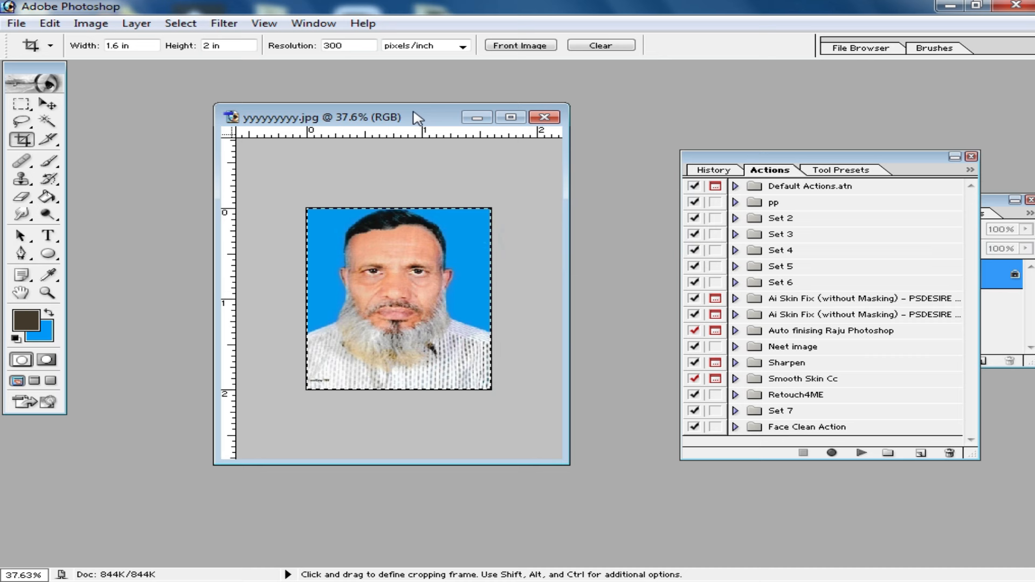
click(813, 252)
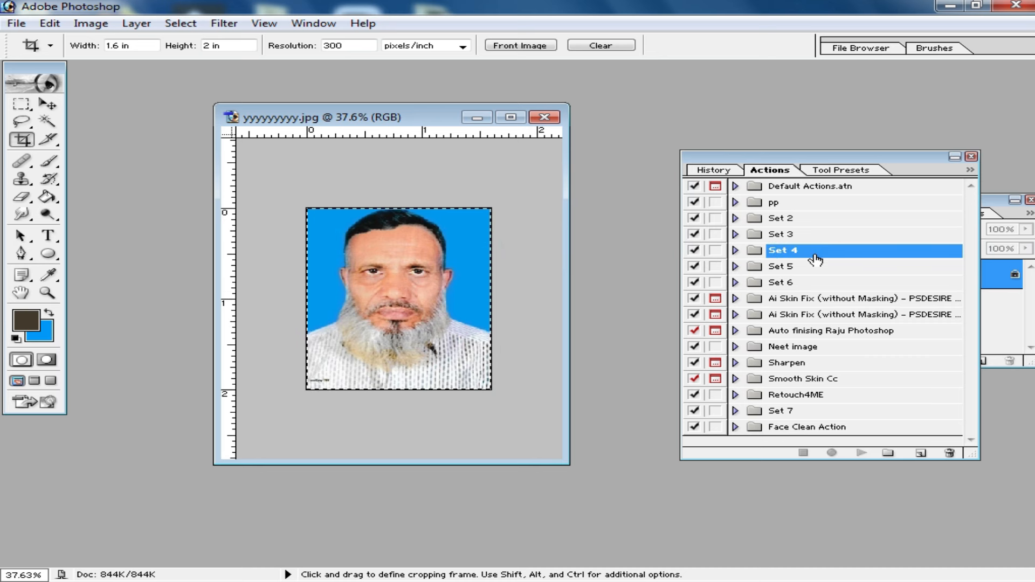
click(809, 267)
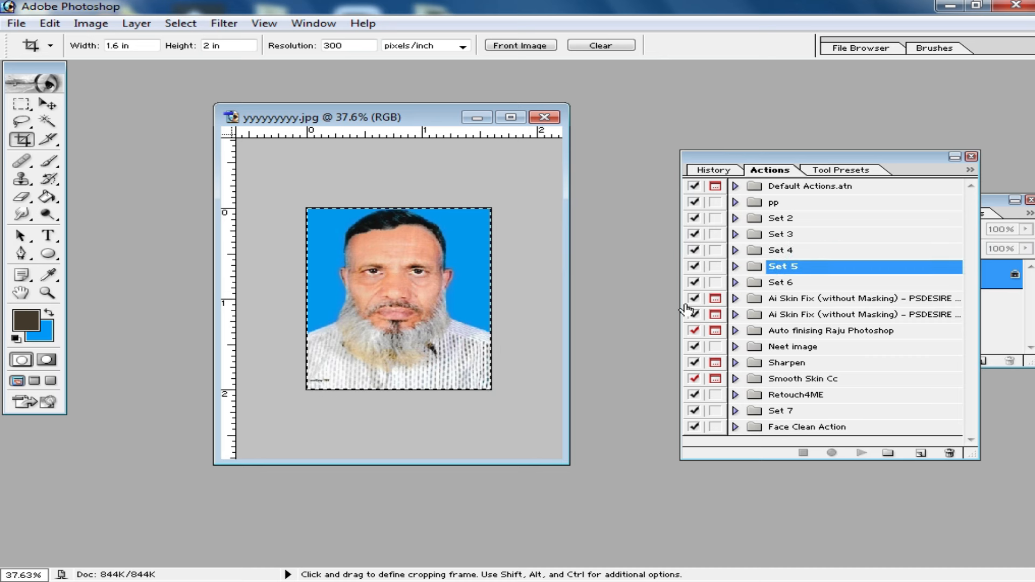
key(F5)
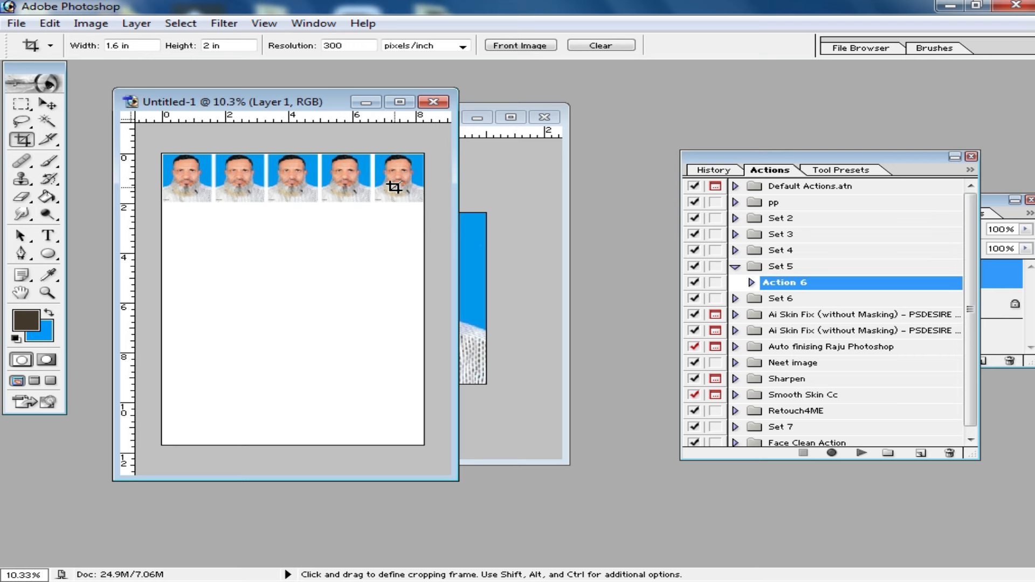
drag(303, 105, 358, 144)
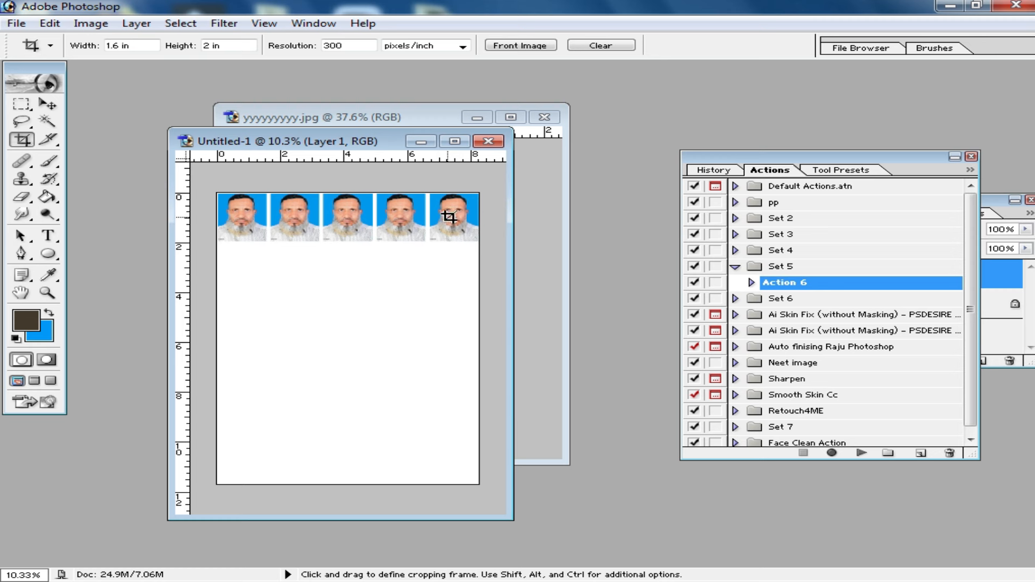
mouse_move(376, 146)
mouse_down()
mouse_move(432, 262)
mouse_move(399, 160)
mouse_move(379, 161)
mouse_up()
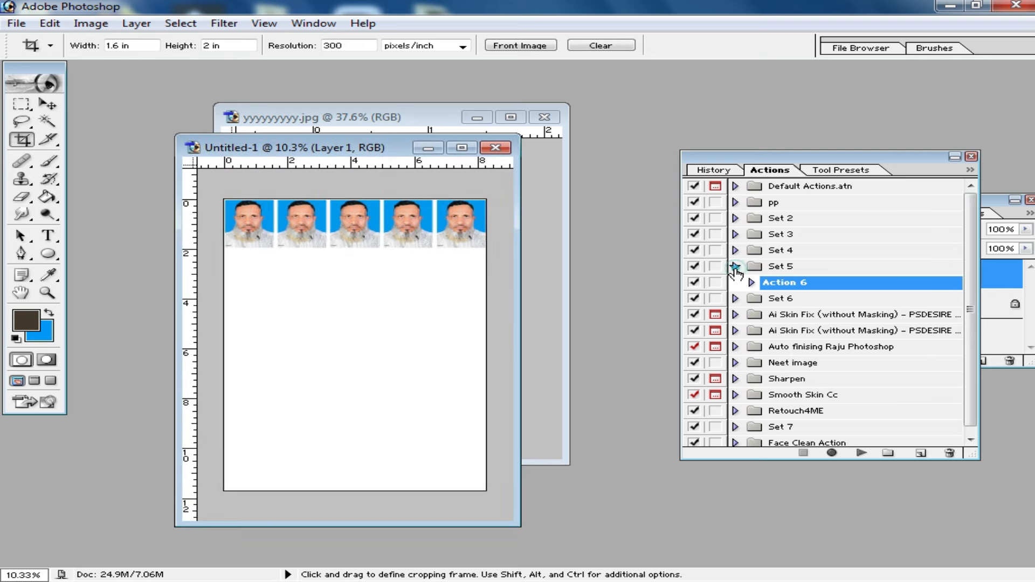
click(735, 266)
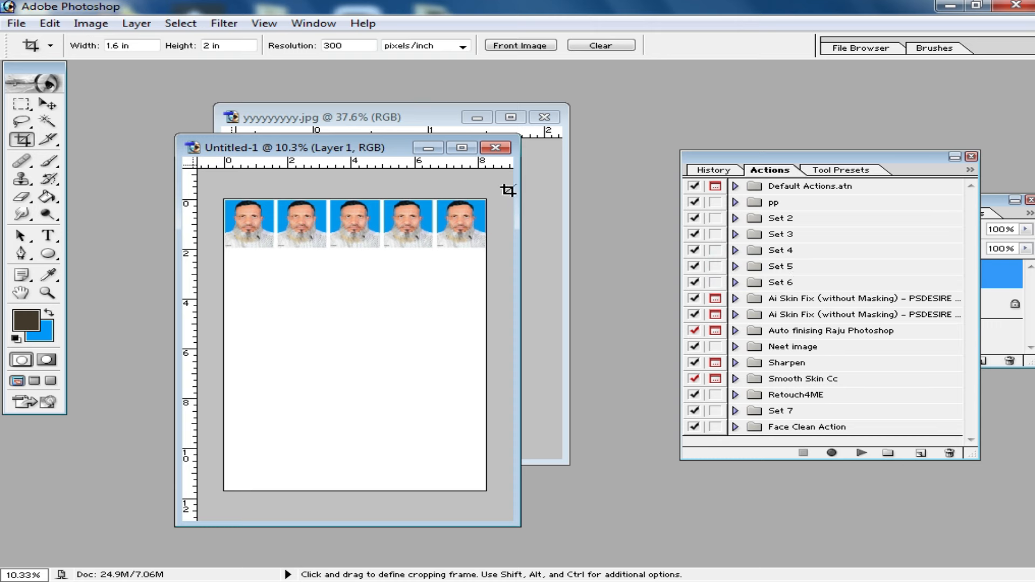
- Close the five-copy sheet without saving and enlarge the view of the yyyyyyyyy portrait
click(496, 148)
click(526, 229)
key(ctrl+plus)
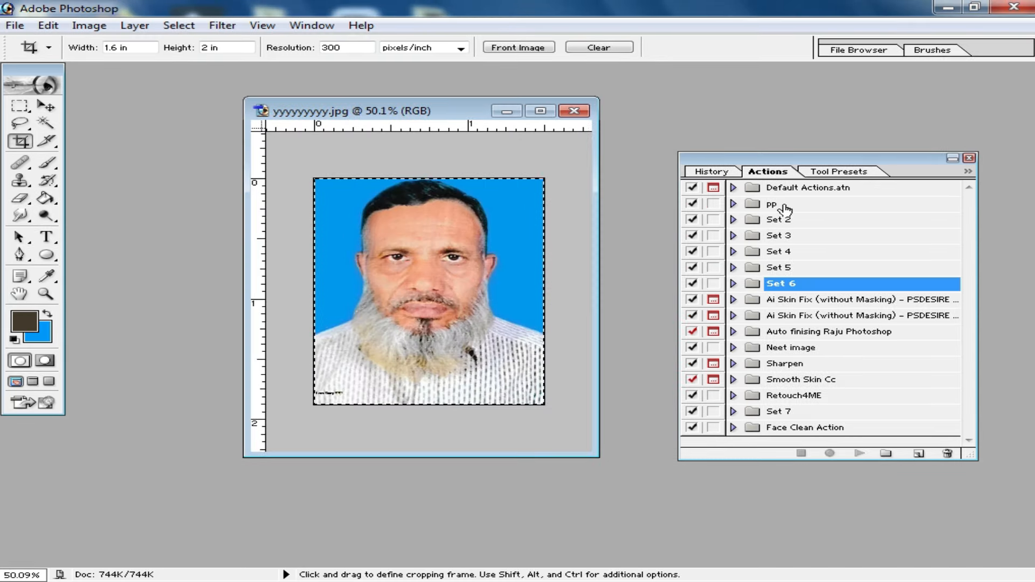
click(783, 207)
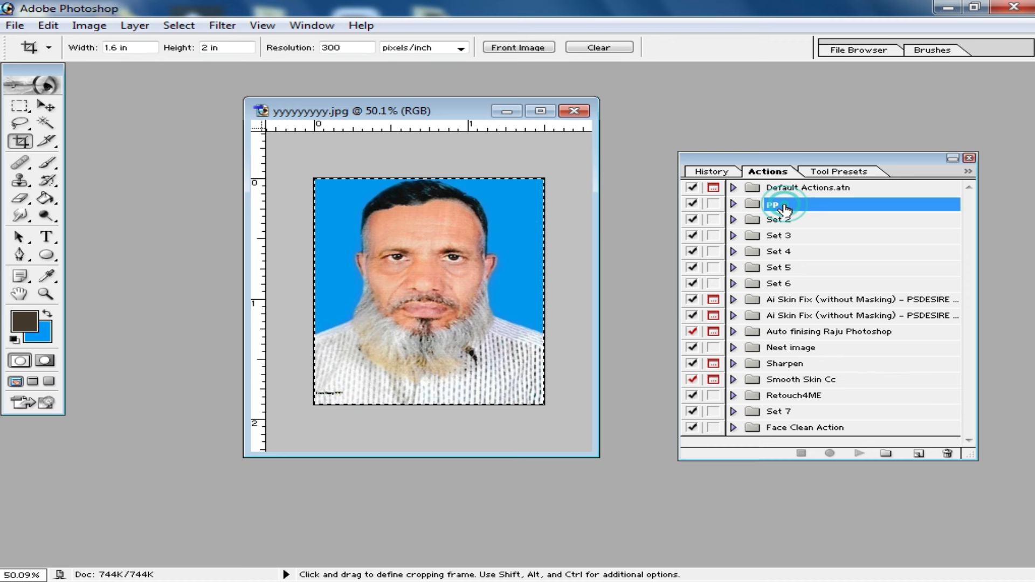
click(809, 221)
click(803, 238)
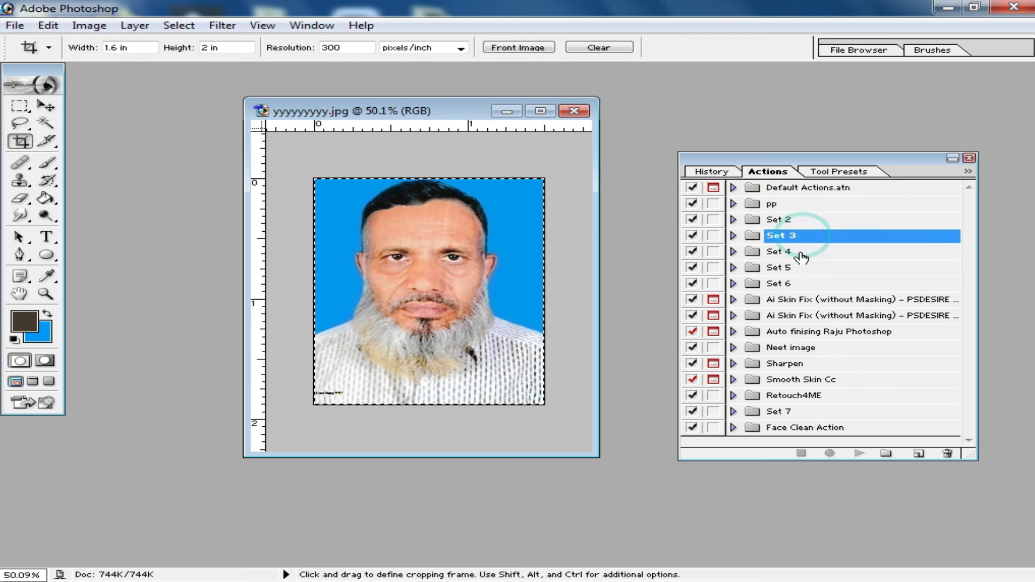
click(804, 258)
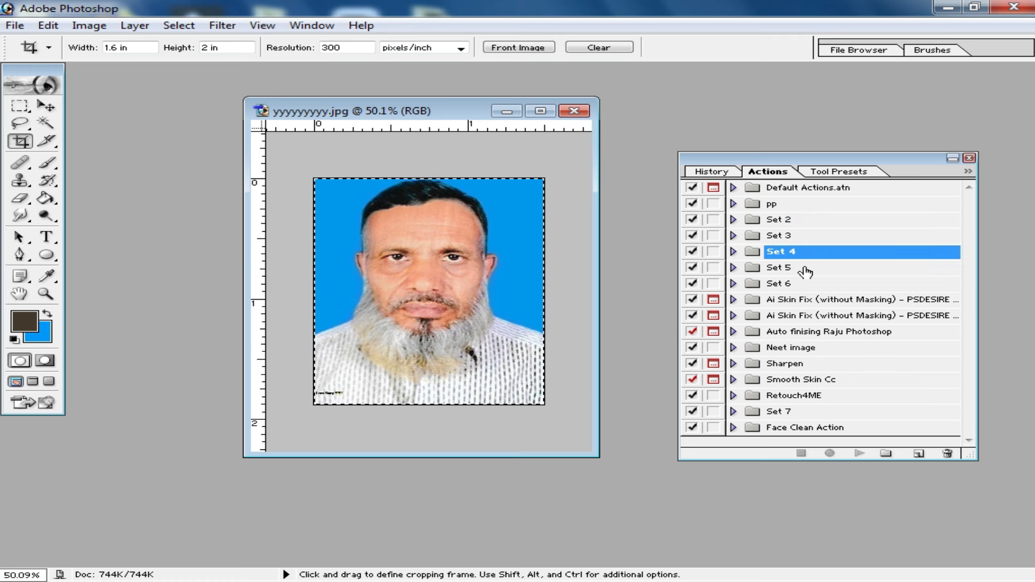
click(806, 271)
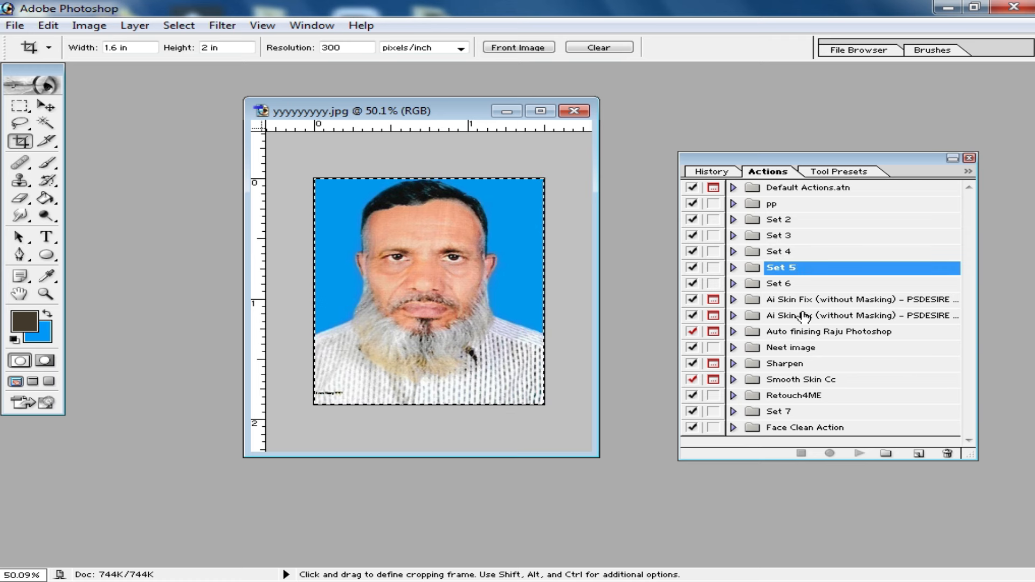
- Play Action 7 from Set 7 on the yyyyyyyyy portrait, and close the image without saving
key(ctrl+plus)
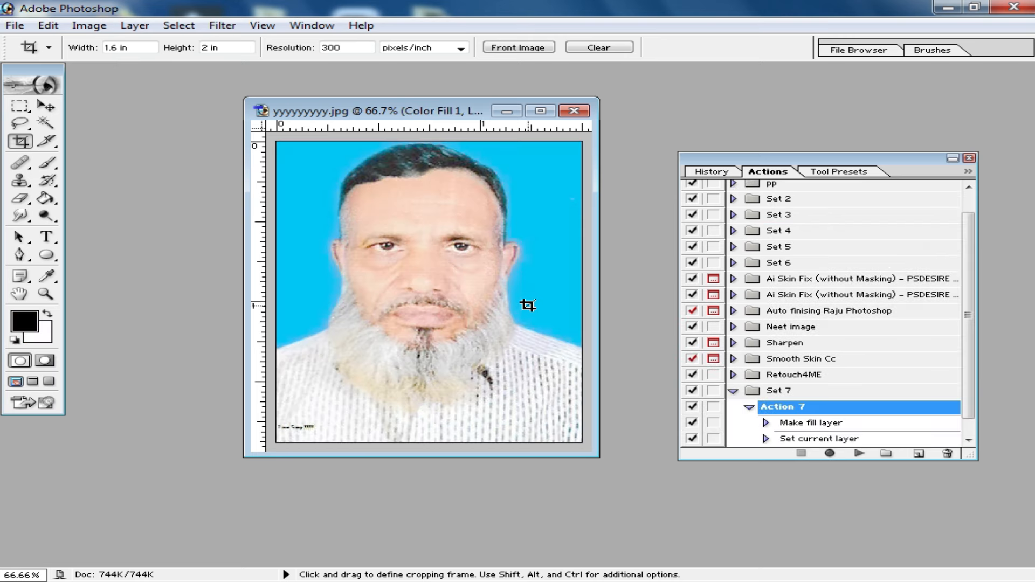
key(ctrl+BackSpace)
click(574, 110)
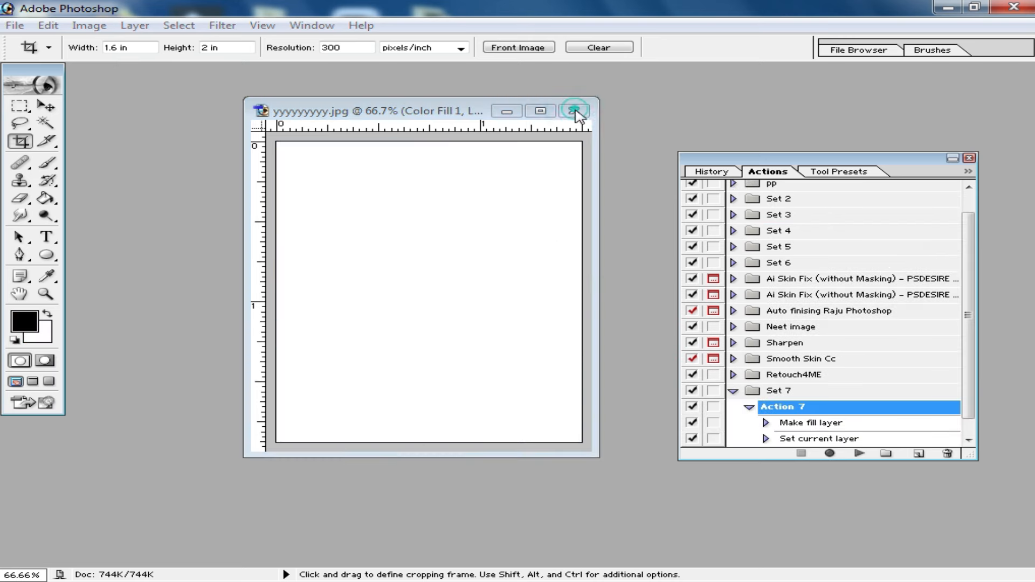
click(522, 232)
- Open the 4R (1) photo of the woman in the black headscarf from New folder (2)666 on the Desktop
double_click(522, 308)
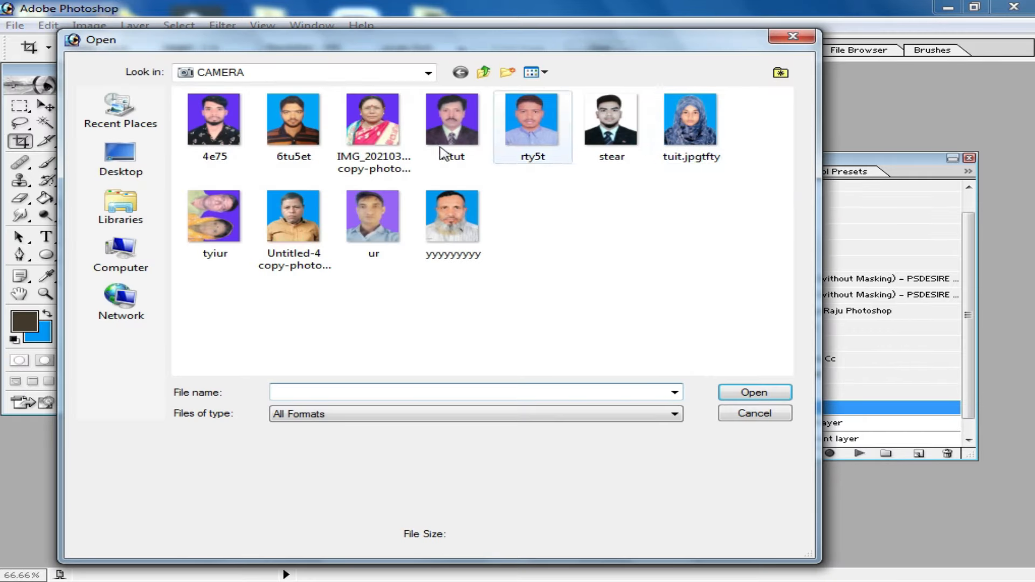
click(120, 162)
double_click(226, 331)
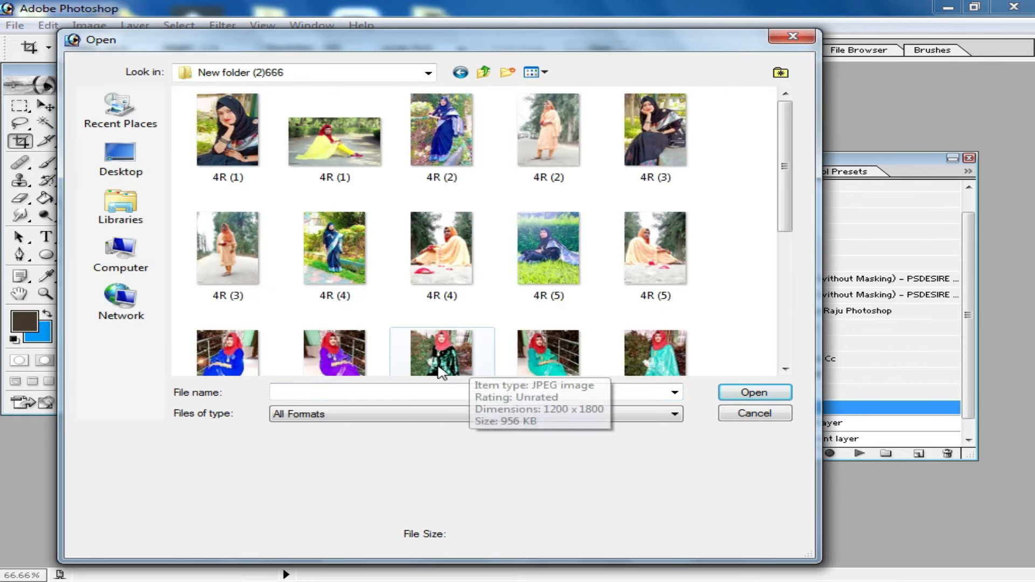
double_click(227, 129)
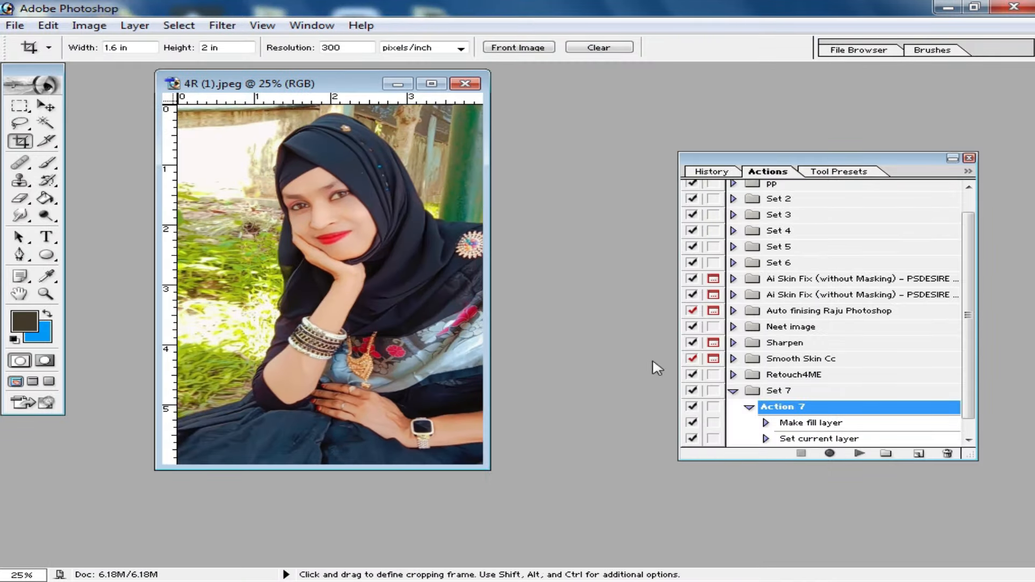
- Darken the 4R (1) photo with Levels by setting the midtone input level to 0.30
key(ctrl+l)
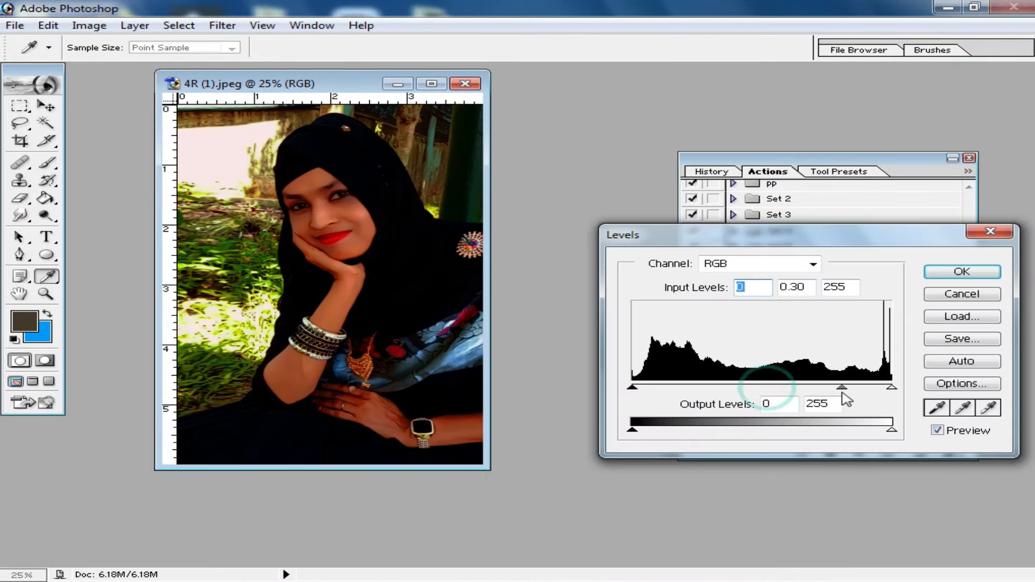
key(Tab)
key(Return)
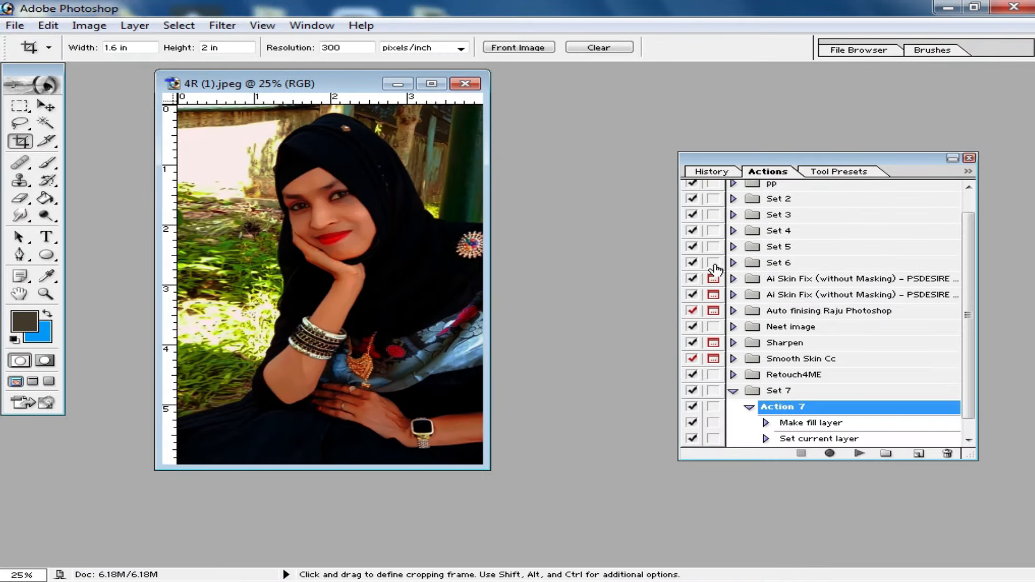
- Play Action 7 from Set 7 twice on the darkened 4R (1) photo to brighten it, and inspect the face up close
click(804, 265)
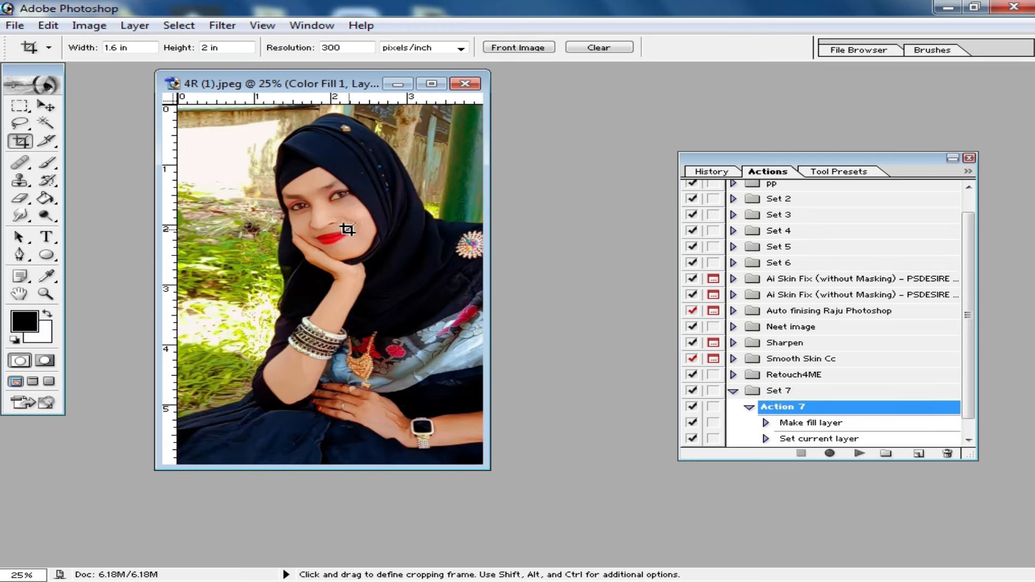
ctrl+click(328, 234)
ctrl+click(345, 253)
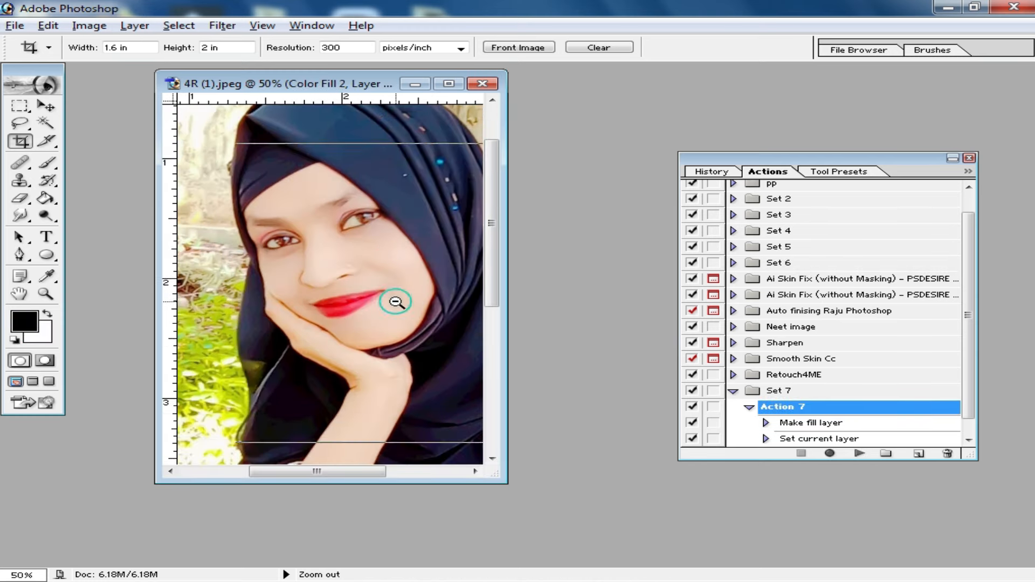
ctrl+alt+click(394, 301)
ctrl+alt+click(394, 301)
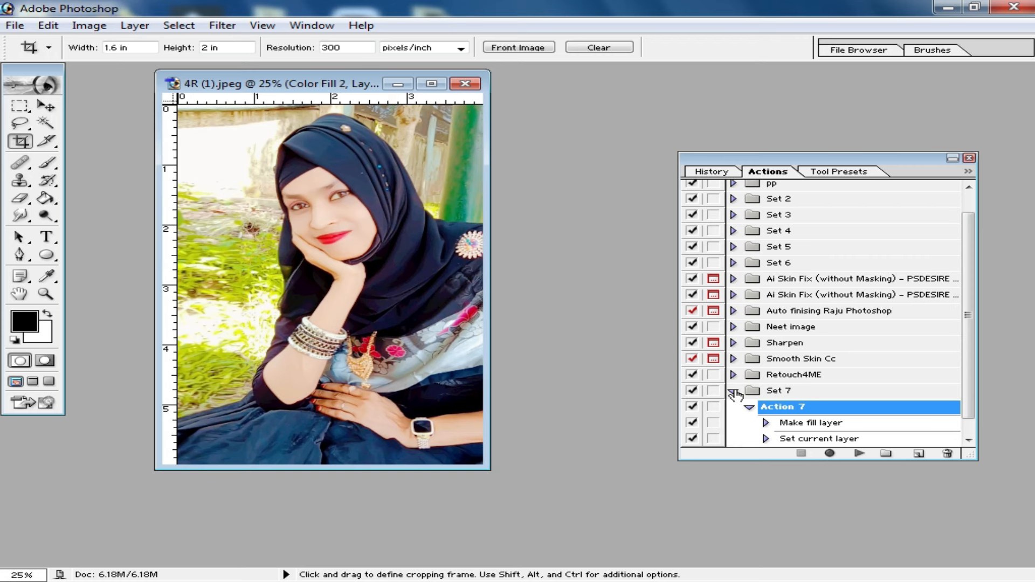
- Collapse Set 7 and expand the first Ai Skin Fix (without Masking) set to reach its PLAY IT action
click(734, 391)
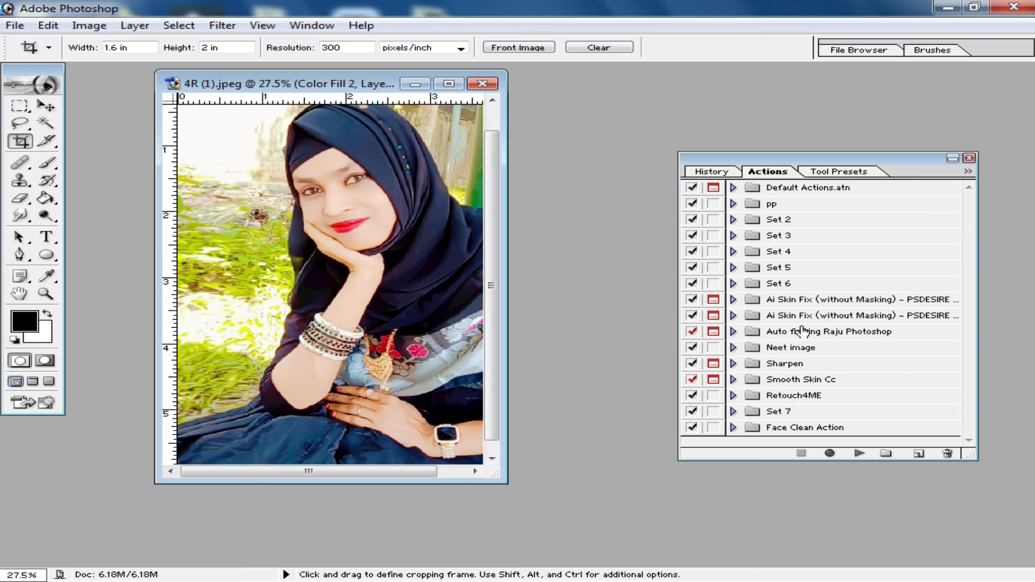
click(833, 299)
click(735, 300)
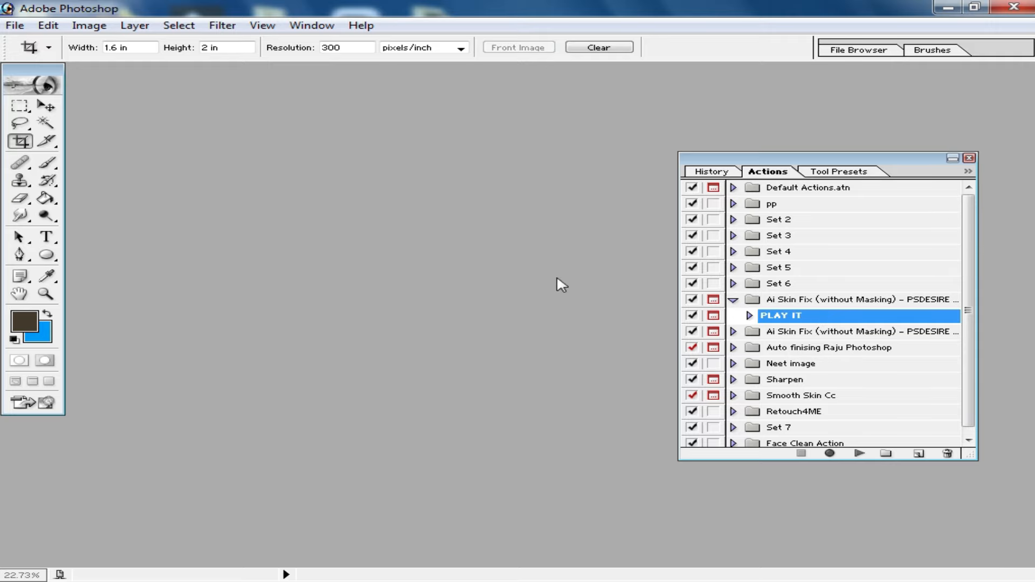
- Open the 4R (10) photo from New folder (2)666 and fit it to the maximized workspace
double_click(545, 256)
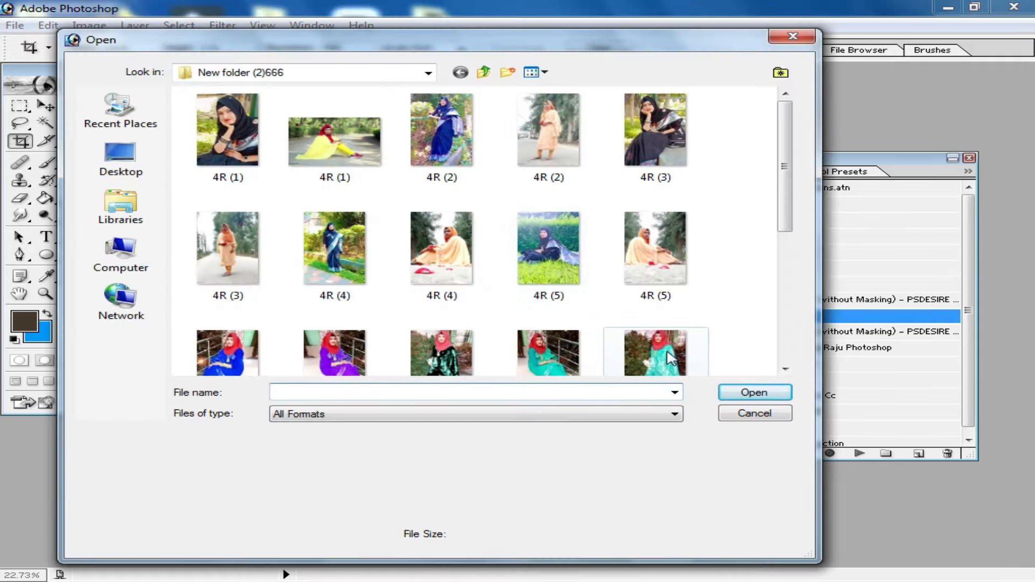
double_click(663, 356)
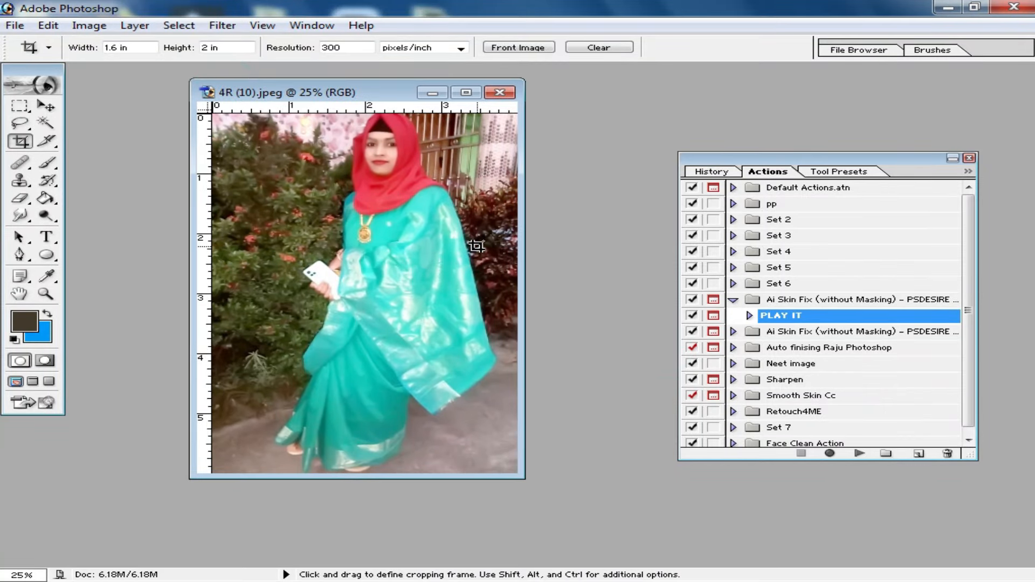
key(ctrl+0)
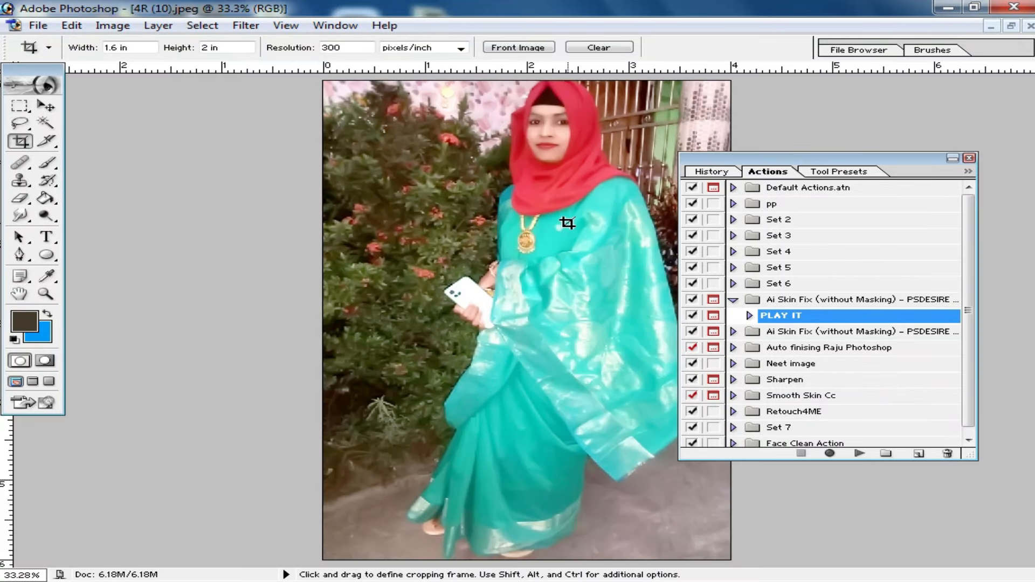